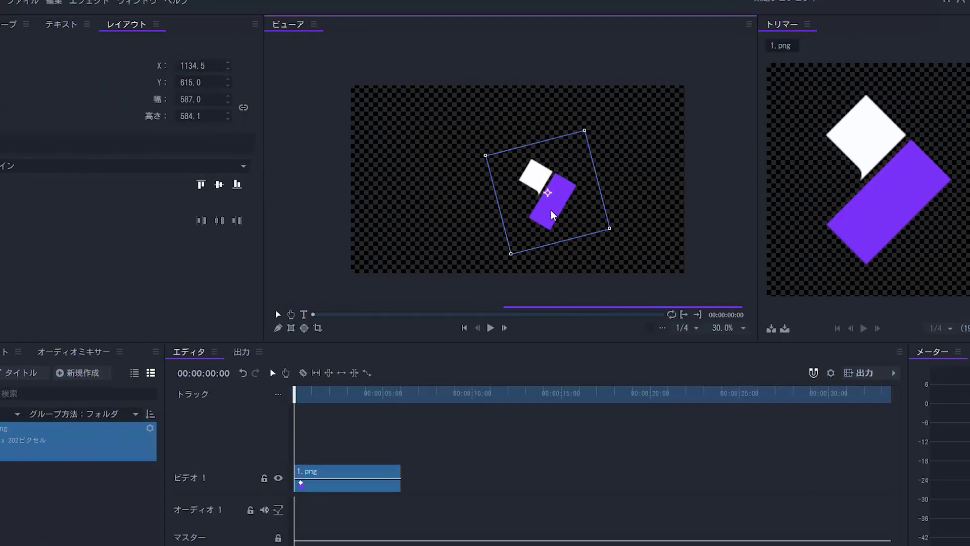
Reposition the 1.png image in the viewer, then nudge it 10 pixels left and 4 pixels down to X 994.5, Y 495.6
{"action": "left_click_drag", "start_coordinate": [552, 215], "coordinate": [523, 190]}
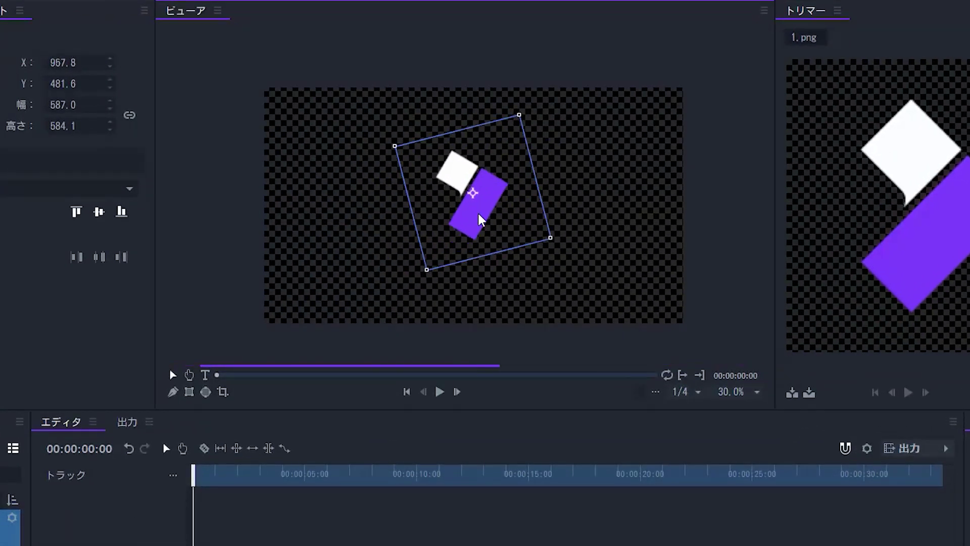
{"action": "left_click_drag", "start_coordinate": [479, 220], "coordinate": [483, 196]}
{"action": "key", "text": "alt+Left"}
{"action": "key", "text": "alt+Left"}
{"action": "key", "text": "alt+Left"}
{"action": "key", "text": "alt+Left"}
{"action": "key", "text": "alt+Left"}
{"action": "key", "text": "alt+Left"}
{"action": "key", "text": "alt+Left"}
{"action": "key", "text": "alt+Left"}
{"action": "key", "text": "alt+Left"}
{"action": "key", "text": "alt+Left"}
{"action": "key", "text": "alt+Down"}
{"action": "key", "text": "alt+Down"}
{"action": "key", "text": "alt+Down"}
{"action": "key", "text": "alt+Down"}
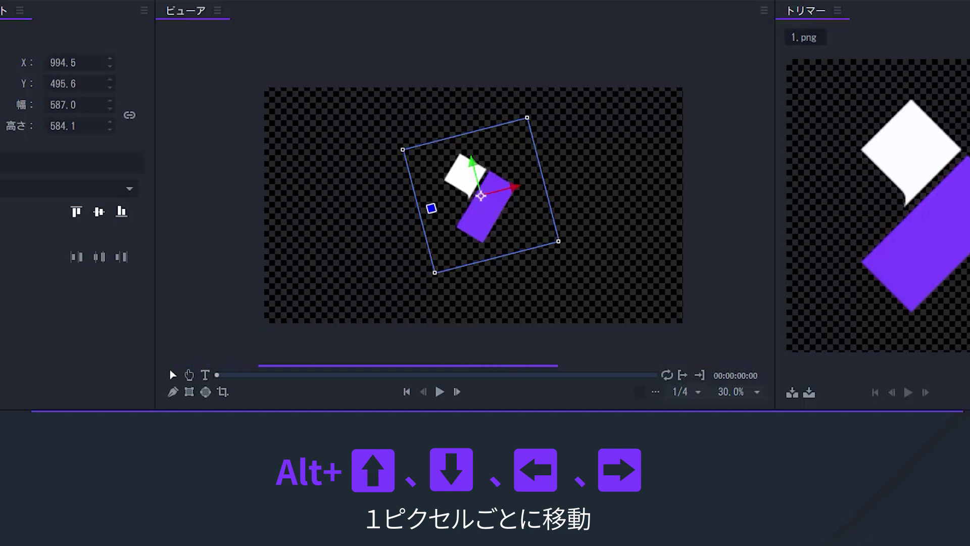
Nudge the 1.png image 6 pixels right and 5 pixels down to X 1000.5, Y 500.6
{"action": "key", "text": "alt+Right"}
{"action": "key", "text": "alt+Right"}
{"action": "key", "text": "alt+Right"}
{"action": "key", "text": "alt+Right"}
{"action": "key", "text": "alt+Right"}
{"action": "key", "text": "alt+Right"}
{"action": "key", "text": "alt+Down"}
{"action": "key", "text": "alt+Down"}
{"action": "key", "text": "alt+Down"}
{"action": "key", "text": "alt+Down"}
{"action": "key", "text": "alt+Down"}
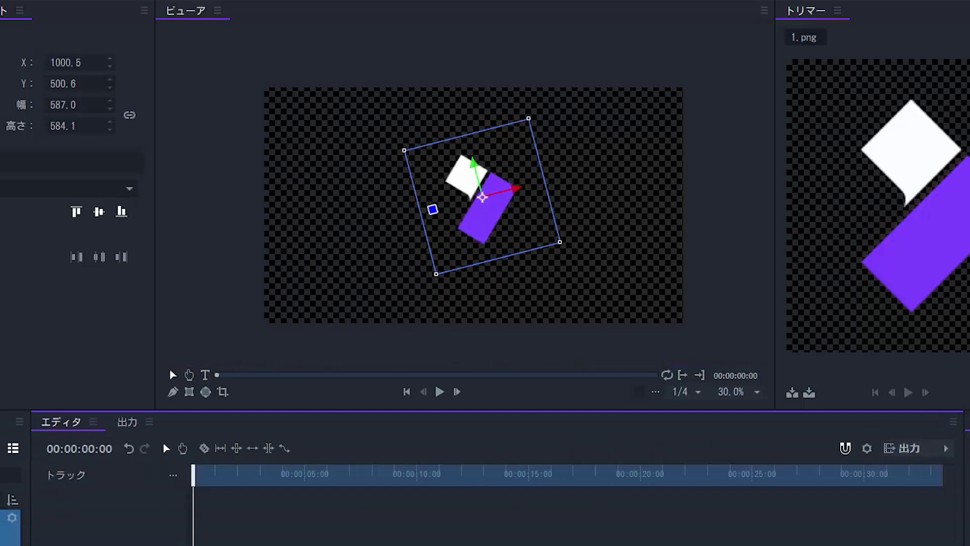
Nudge the 1.png image in ten-pixel increments left, up, right and down, ending at X 970.5, Y 500.6
{"action": "key", "text": "alt+shift+Left"}
{"action": "key", "text": "alt+shift+Left"}
{"action": "key", "text": "alt+shift+Up"}
{"action": "key", "text": "alt+shift+Up"}
{"action": "key", "text": "alt+shift+Up"}
{"action": "key", "text": "alt+shift+Right"}
{"action": "key", "text": "alt+shift+Right"}
{"action": "key", "text": "alt+shift+Down"}
{"action": "key", "text": "alt+shift+Down"}
{"action": "key", "text": "alt+shift+Down"}
{"action": "key", "text": "alt+shift+Left"}
{"action": "key", "text": "alt+shift+Left"}
{"action": "key", "text": "alt+shift+Left"}
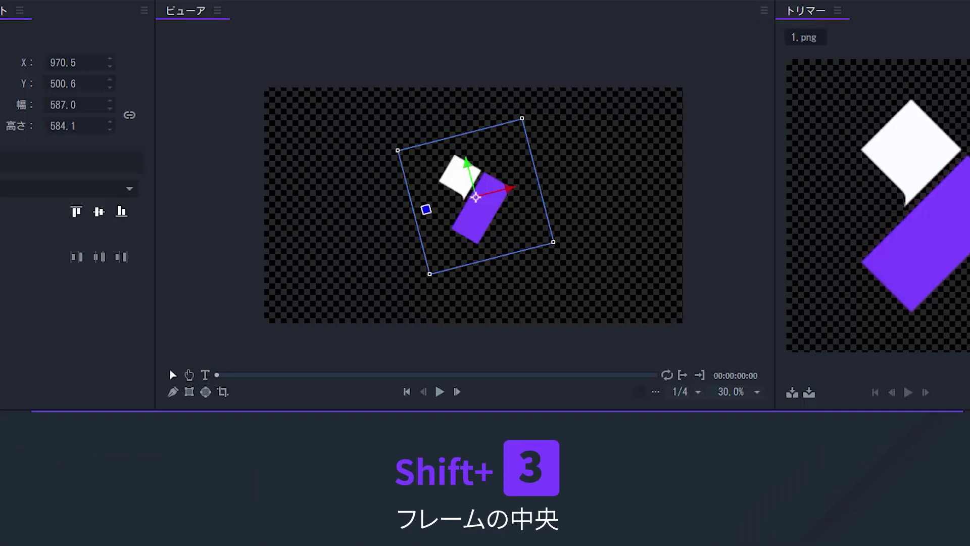
Center the 1.png image in the frame and fit it to the frame's height and then to its width
{"action": "key", "text": "shift+3"}
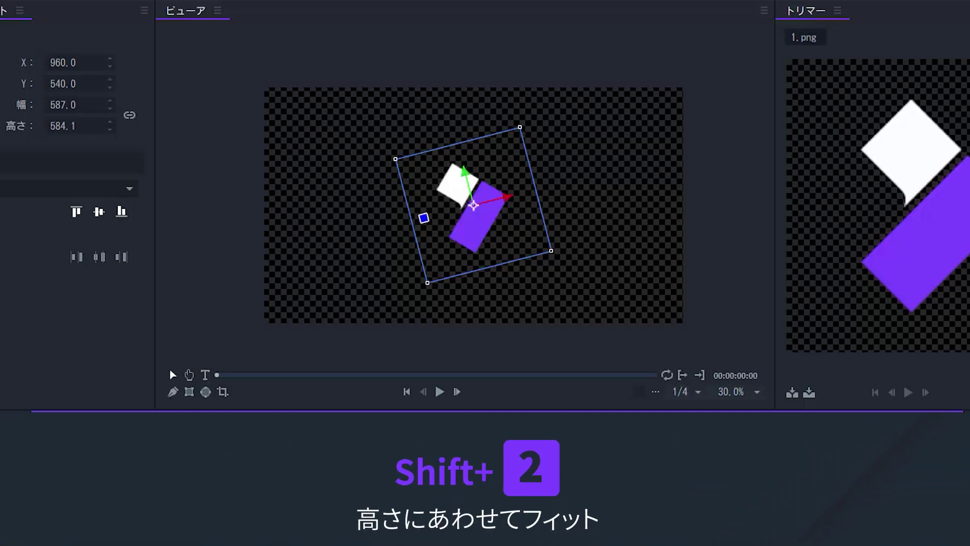
{"action": "key", "text": "shift+2"}
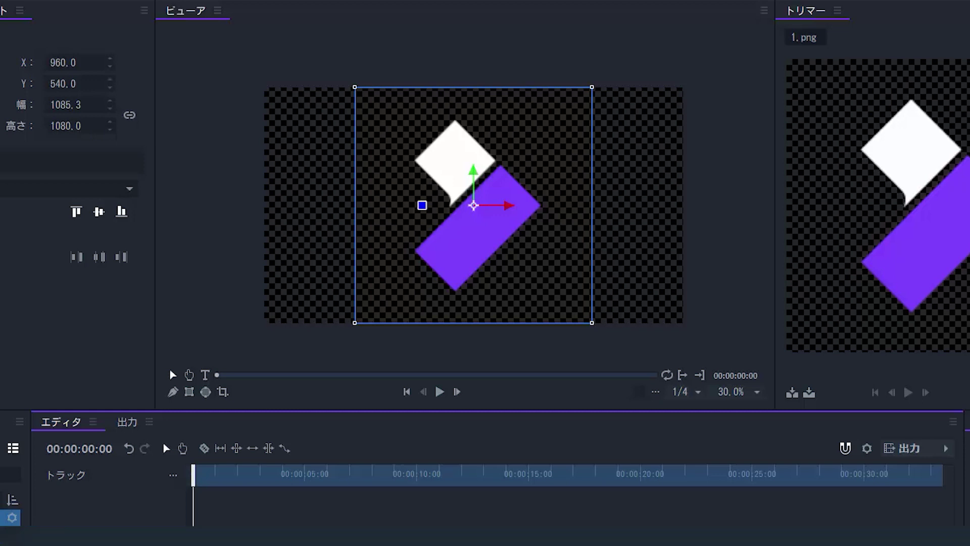
{"action": "key", "text": "shift+1"}
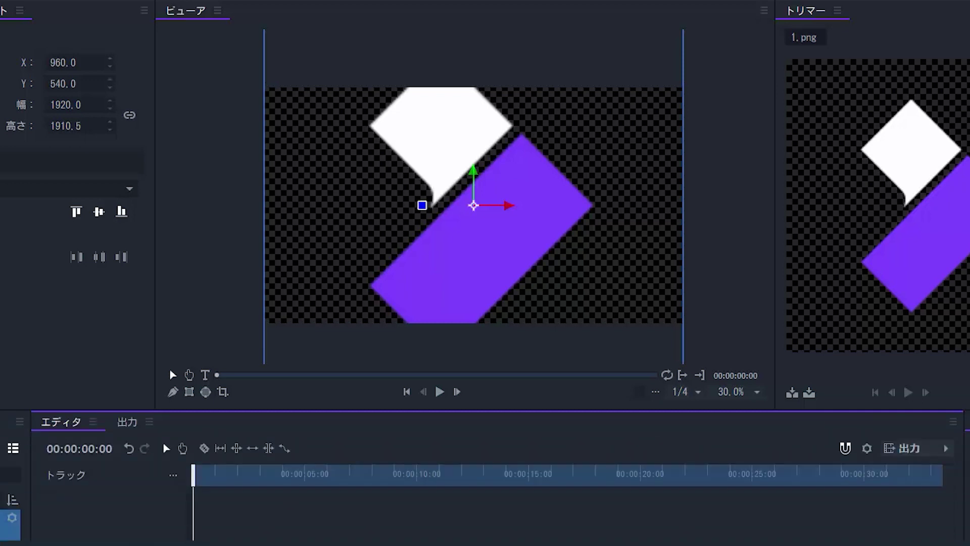
{"action": "key", "text": "shift+grave"}
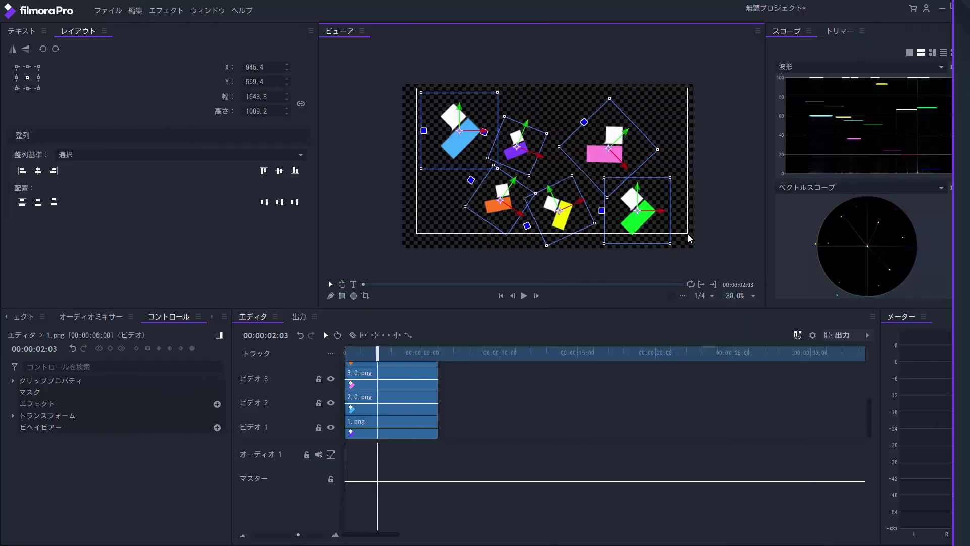
Select the six logo images in the viewer, and set the scale of 1.png to 181.2%
{"action": "left_click_drag", "start_coordinate": [690, 239], "coordinate": [691, 238]}
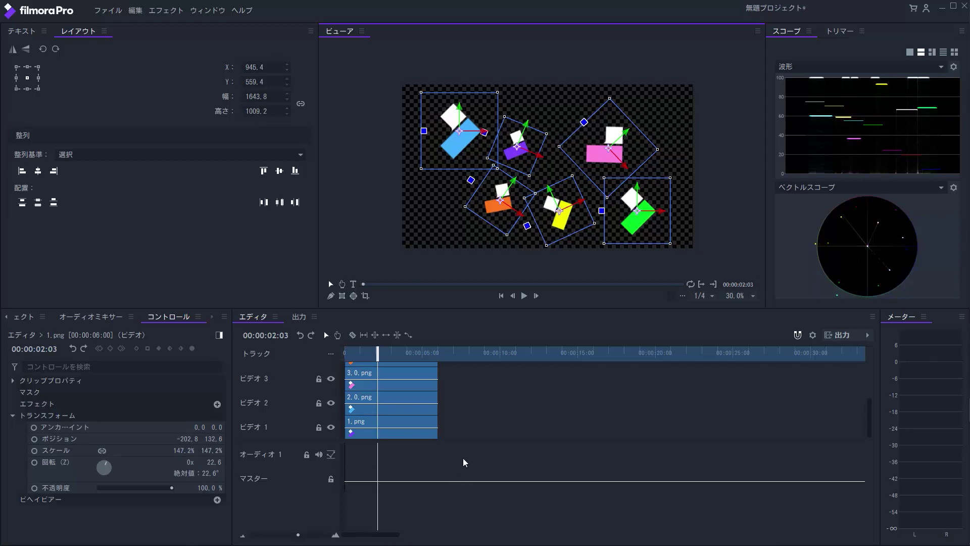
{"action": "mouse_move", "coordinate": [185, 451]}
{"action": "left_mouse_down"}
{"action": "mouse_move", "coordinate": [217, 450]}
{"action": "mouse_move", "coordinate": [194, 450]}
{"action": "left_mouse_up"}
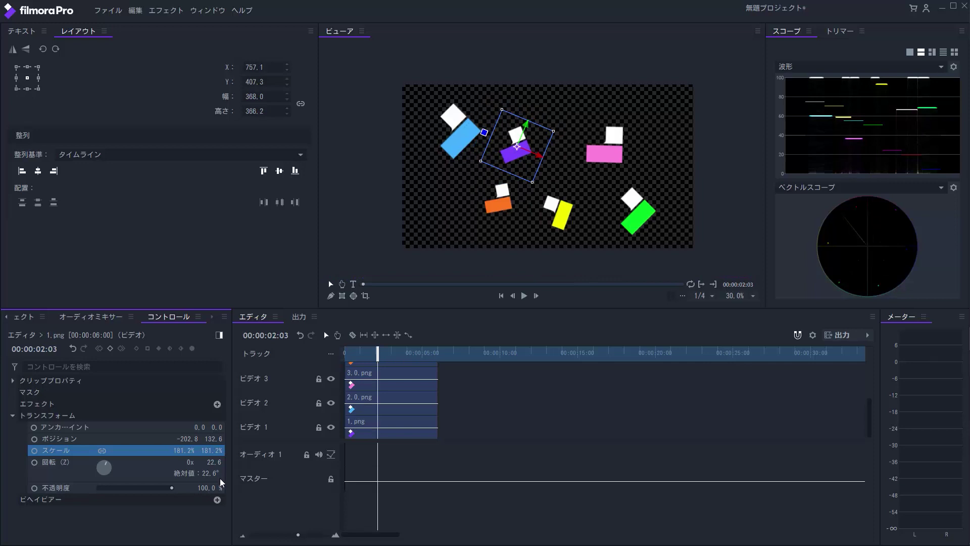
Select all six logo images together, try a group width of 1607.0 and undo that resize
{"action": "left_click_drag", "start_coordinate": [372, 63], "coordinate": [700, 273]}
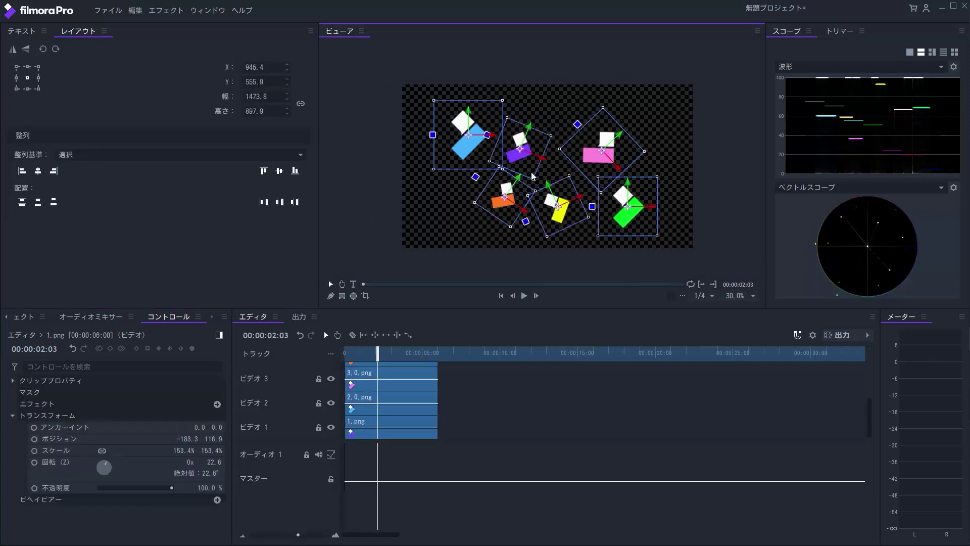
{"action": "left_click_drag", "start_coordinate": [255, 96], "coordinate": [283, 96]}
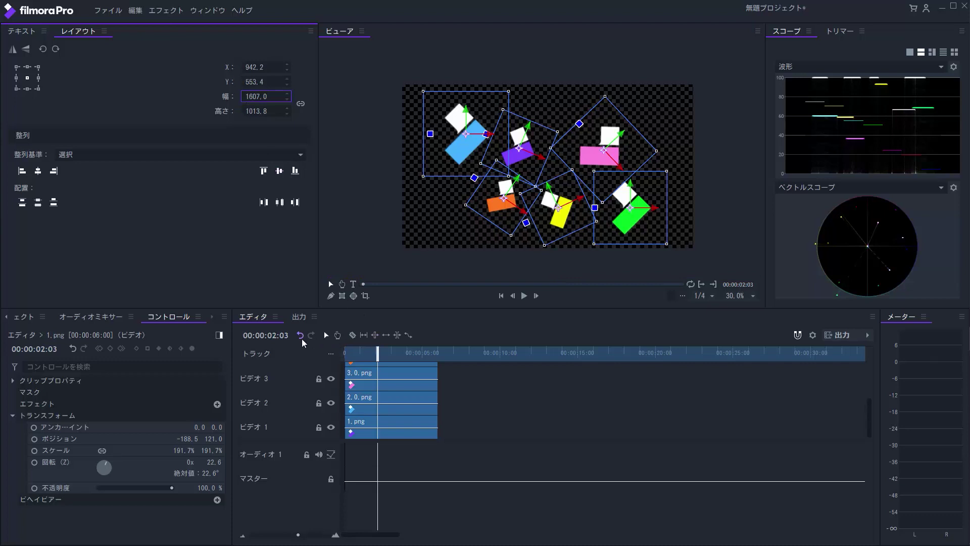
{"action": "left_click", "coordinate": [301, 335]}
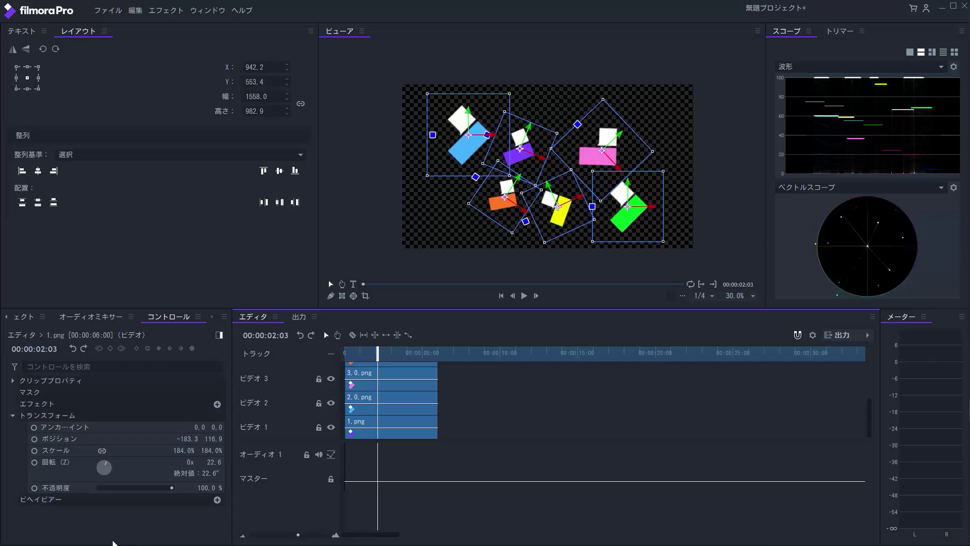
Set the group's reference point to its upper-left corner, try a group width of 1483.0 and undo that resize
{"action": "left_click", "coordinate": [17, 66]}
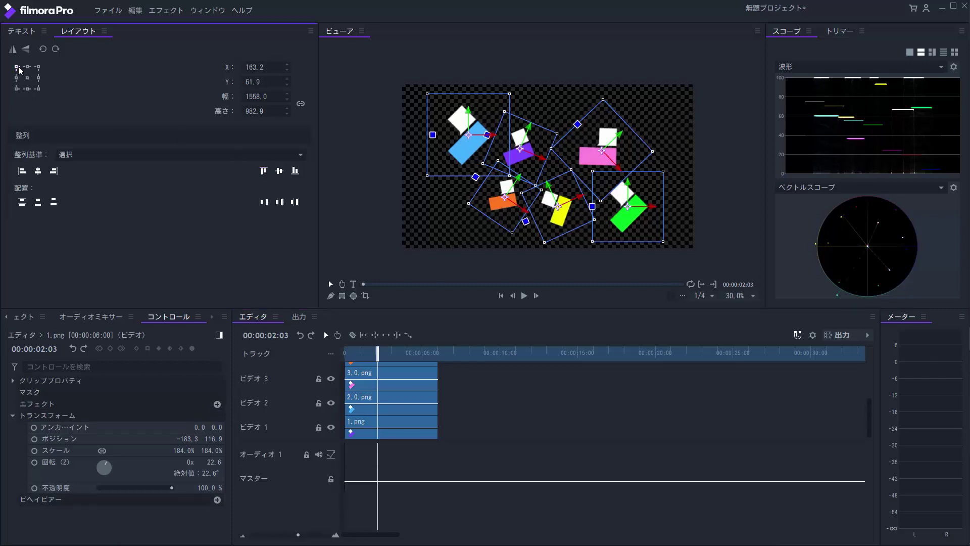
{"action": "left_click_drag", "start_coordinate": [255, 96], "coordinate": [288, 112]}
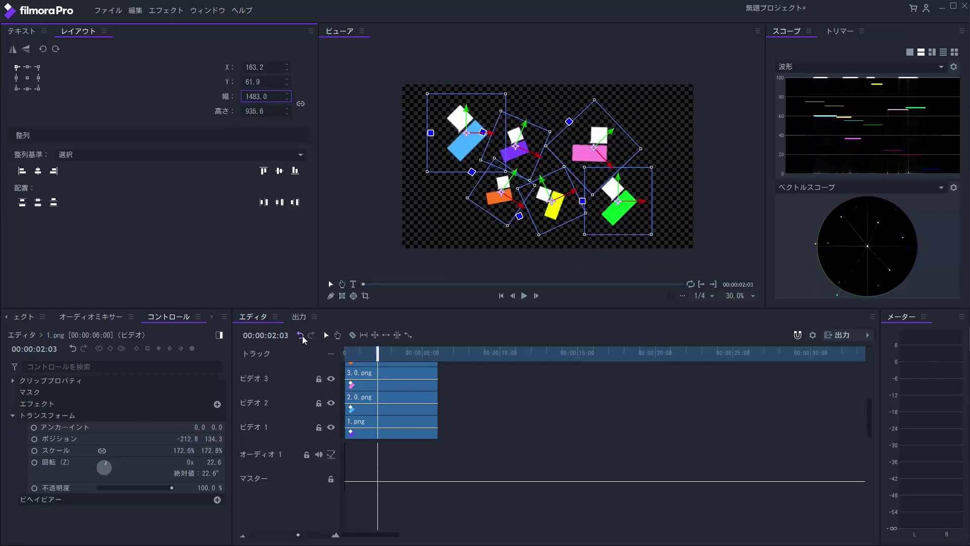
{"action": "left_click", "coordinate": [301, 335]}
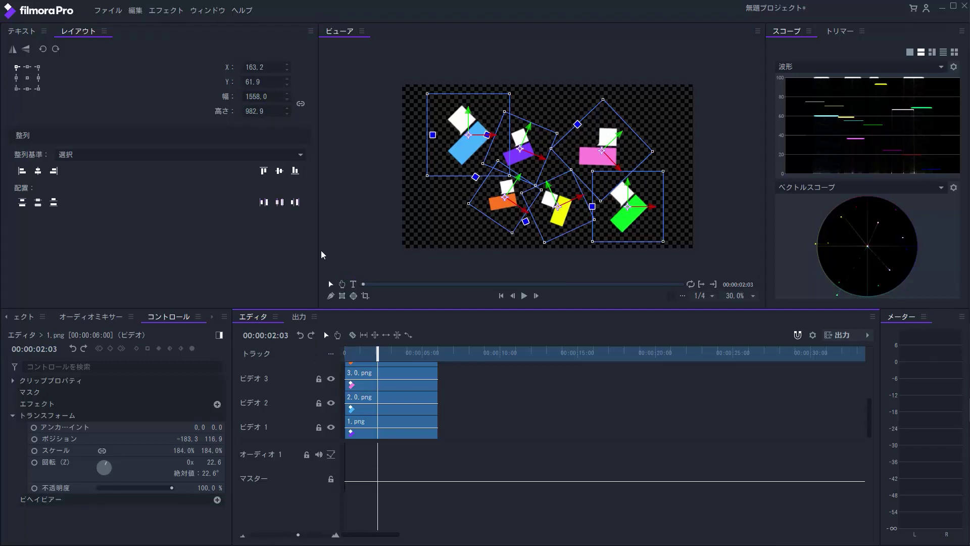
Reposition the six selected images as a group, trying X -150.4 and Y 451.0 before placing the group's center at X 954.0, Y 585.8
{"action": "left_click", "coordinate": [301, 336]}
{"action": "left_click", "coordinate": [312, 335]}
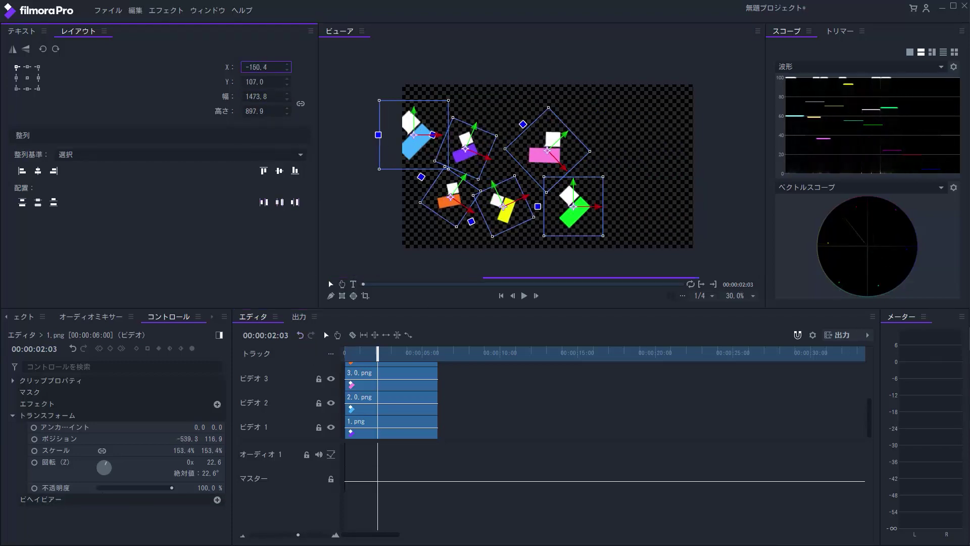
{"action": "key", "text": "Down"}
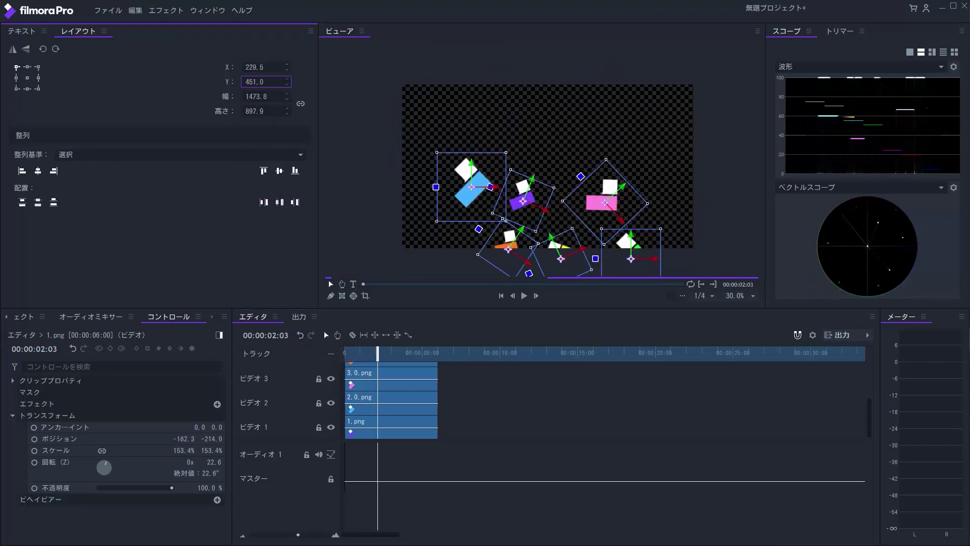
{"action": "key", "text": "ctrl+z"}
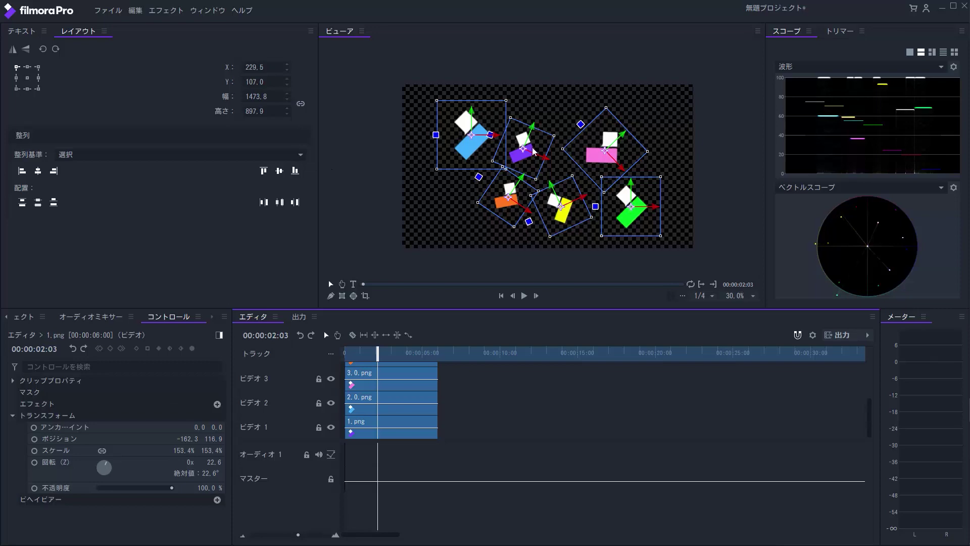
{"action": "left_click_drag", "start_coordinate": [535, 132], "coordinate": [531, 162]}
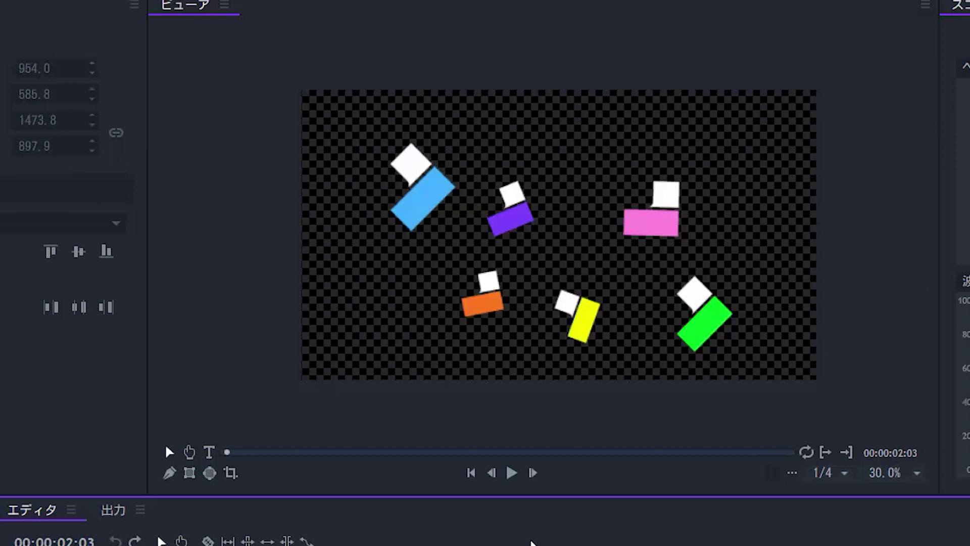
Select all six images in the viewer, try rotating them slightly counterclockwise with the blue rotation handle, and undo the rotation
{"action": "left_click_drag", "start_coordinate": [305, 71], "coordinate": [827, 407]}
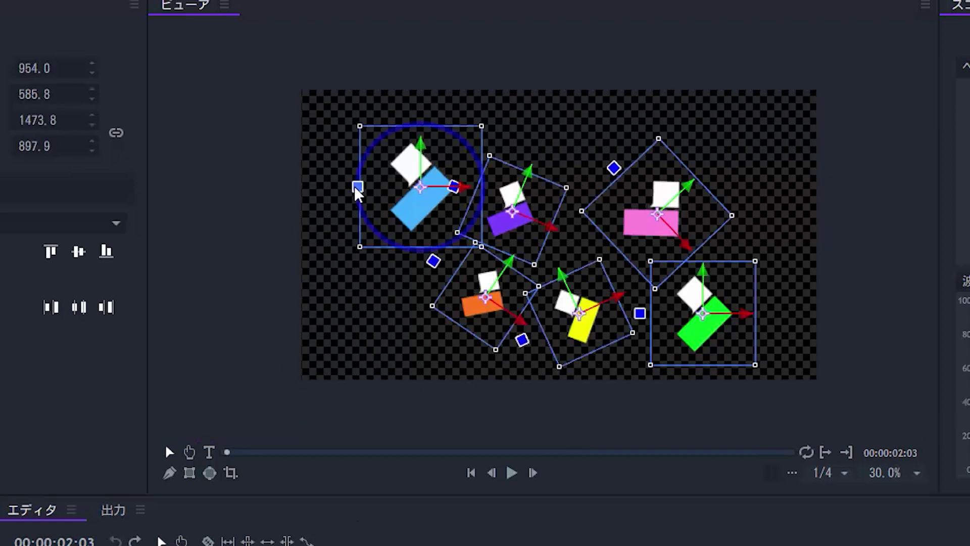
{"action": "mouse_move", "coordinate": [358, 190]}
{"action": "left_mouse_down"}
{"action": "mouse_move", "coordinate": [381, 147]}
{"action": "mouse_move", "coordinate": [360, 237]}
{"action": "mouse_move", "coordinate": [351, 234]}
{"action": "mouse_move", "coordinate": [349, 157]}
{"action": "mouse_move", "coordinate": [360, 267]}
{"action": "mouse_move", "coordinate": [342, 197]}
{"action": "left_mouse_up"}
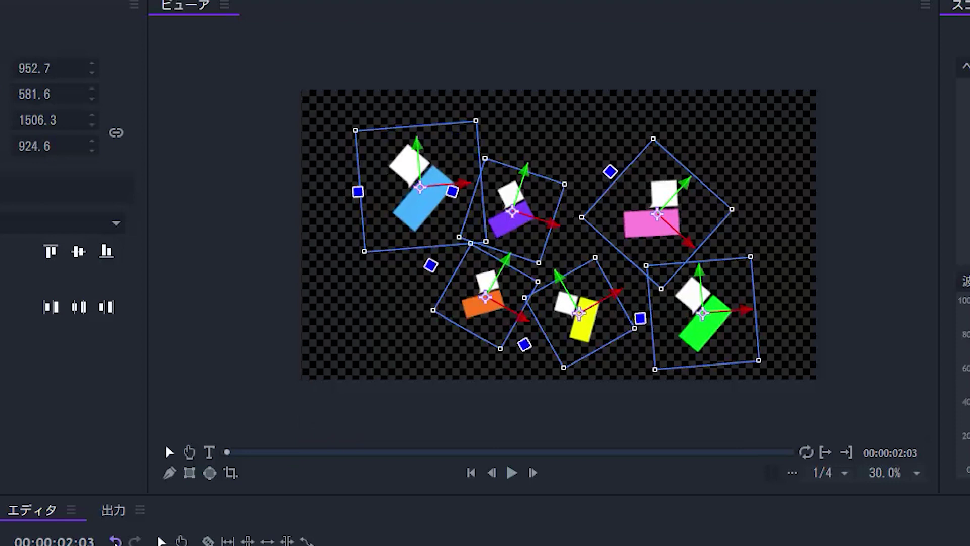
{"action": "left_click", "coordinate": [116, 542]}
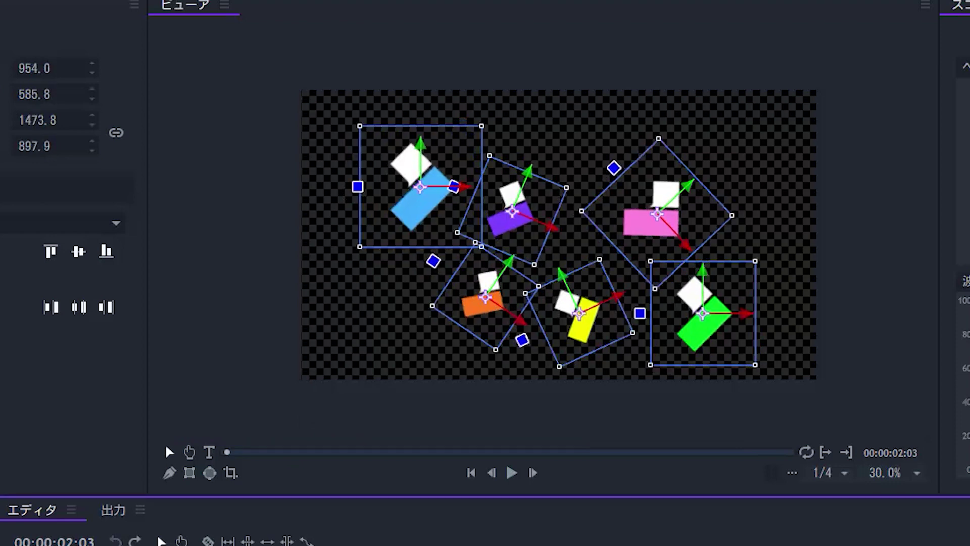
Set the alignment reference to タイムライン (timeline), and try aligning the six images to the frame's top and bottom edges, undoing each attempt
{"action": "left_click", "coordinate": [116, 223]}
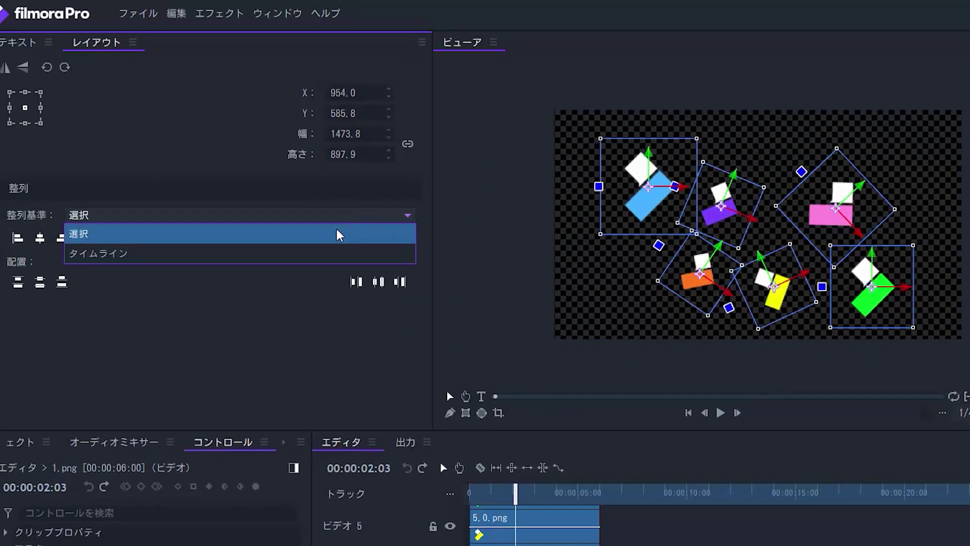
{"action": "left_click", "coordinate": [331, 251]}
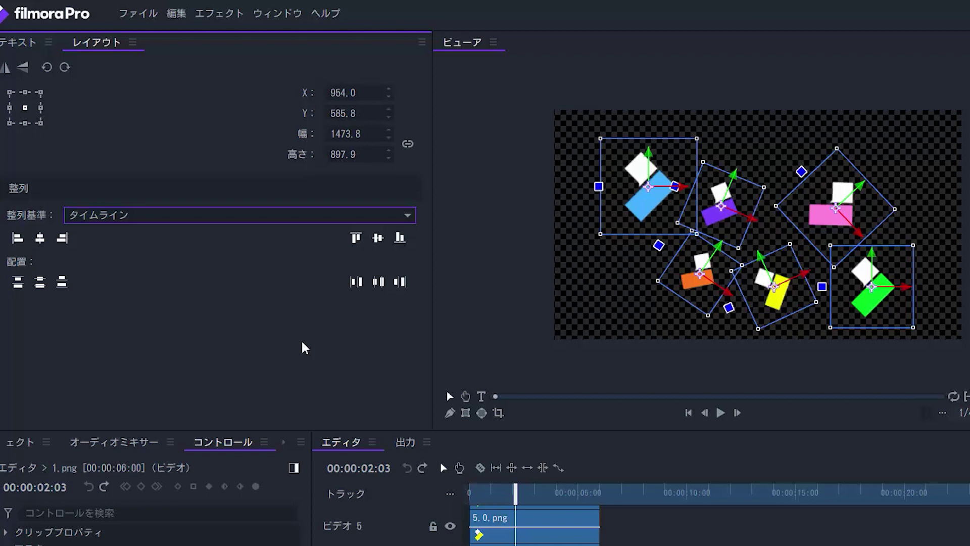
{"action": "left_click", "coordinate": [356, 238]}
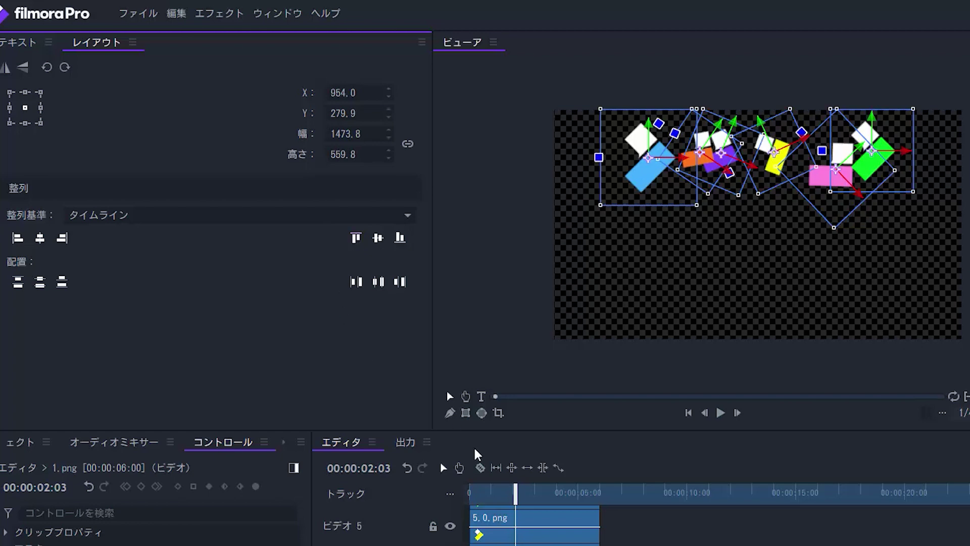
{"action": "left_click", "coordinate": [407, 465]}
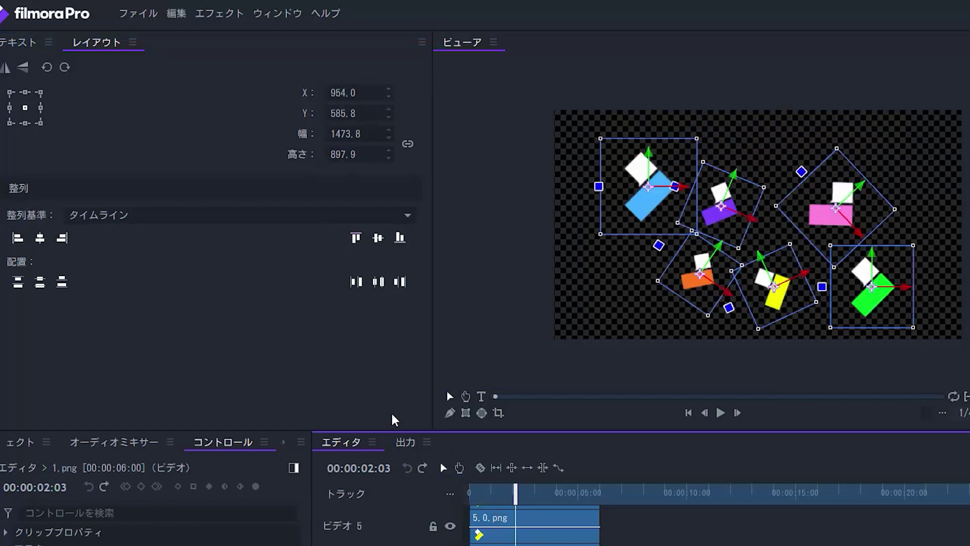
{"action": "left_click", "coordinate": [400, 240]}
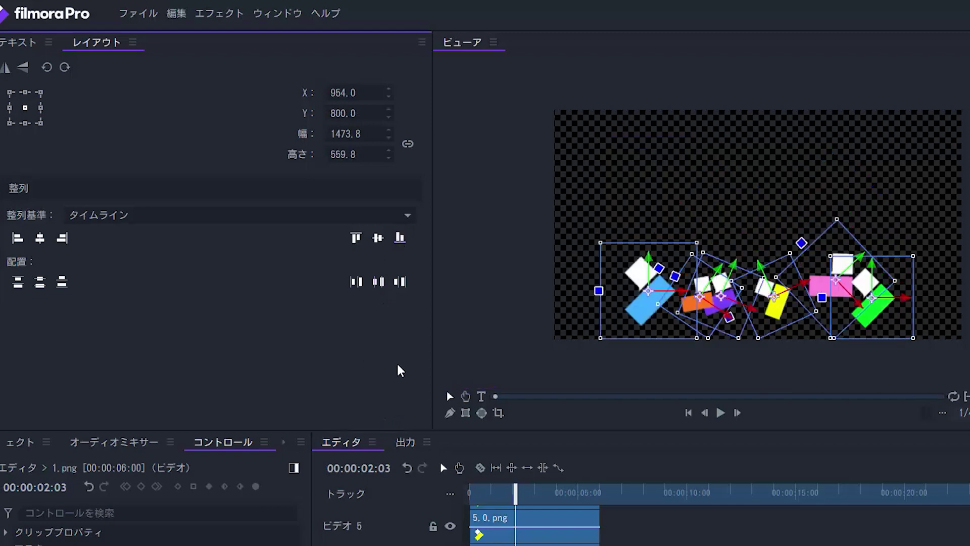
{"action": "left_click", "coordinate": [408, 467]}
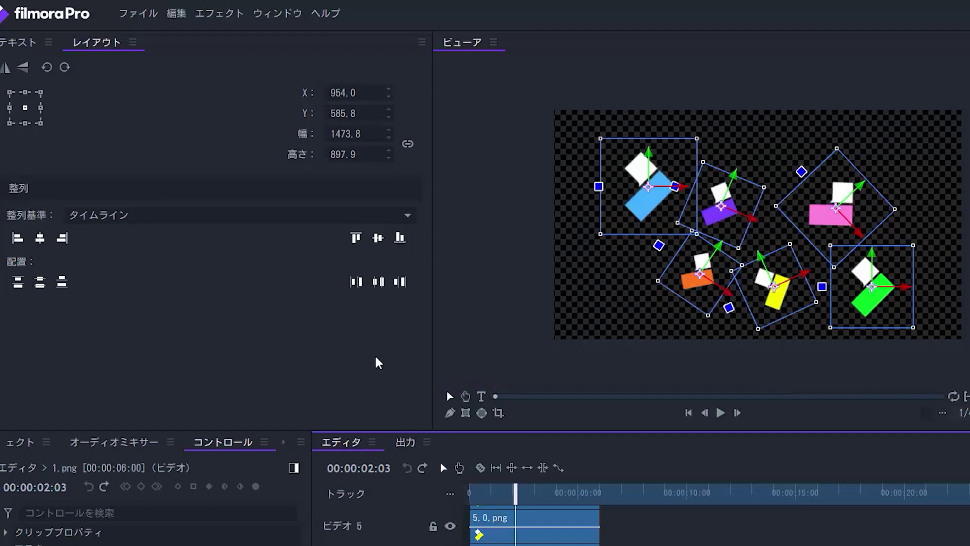
Try aligning the six images to the frame's left edge and right edge, and undo these alignments
{"action": "left_click", "coordinate": [18, 240]}
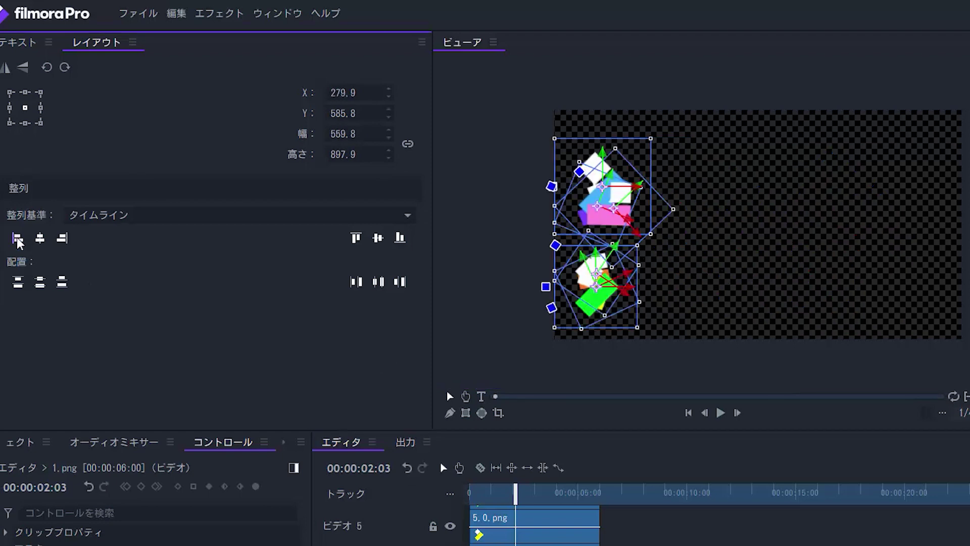
{"action": "left_click", "coordinate": [63, 239]}
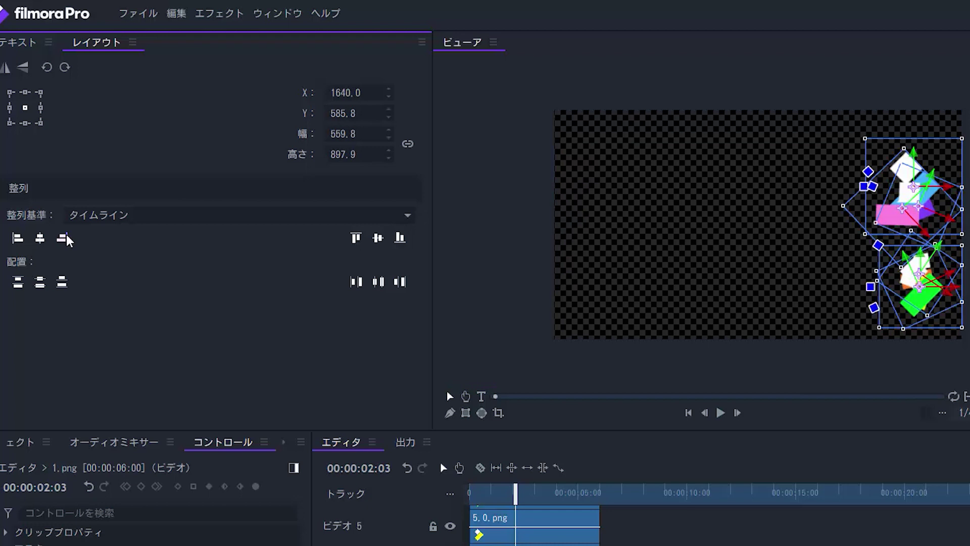
{"action": "left_click", "coordinate": [407, 468]}
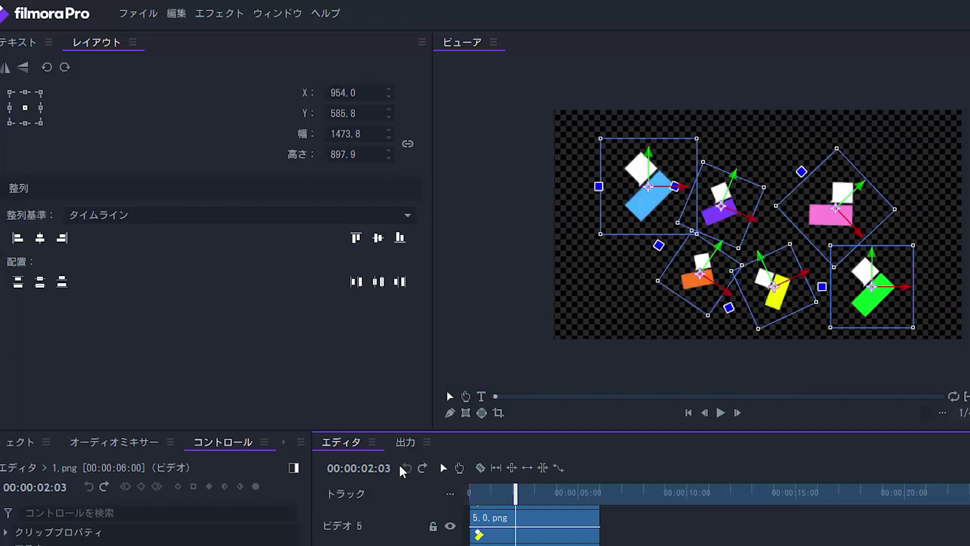
Try centering the six images horizontally in the frame, undo it, and center them vertically instead
{"action": "left_click", "coordinate": [40, 238]}
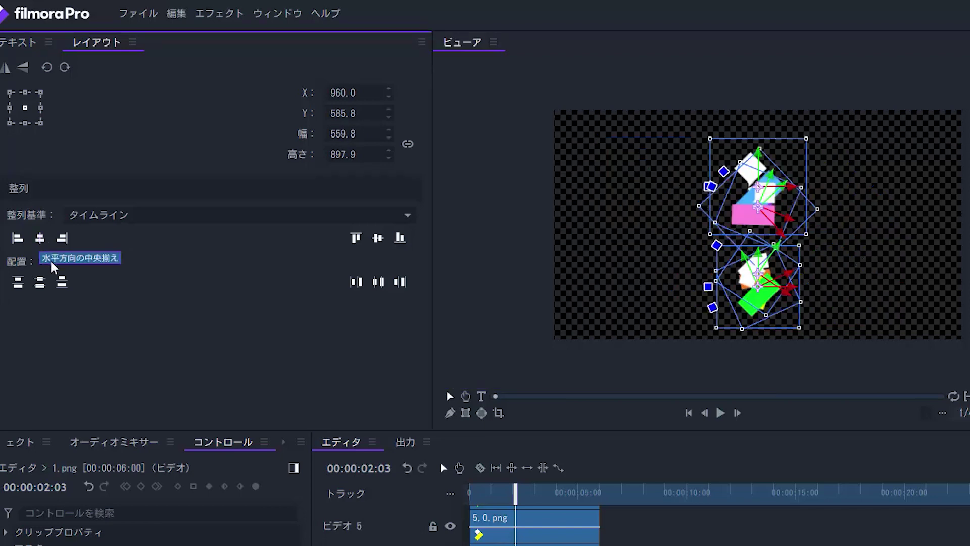
{"action": "left_click", "coordinate": [410, 468]}
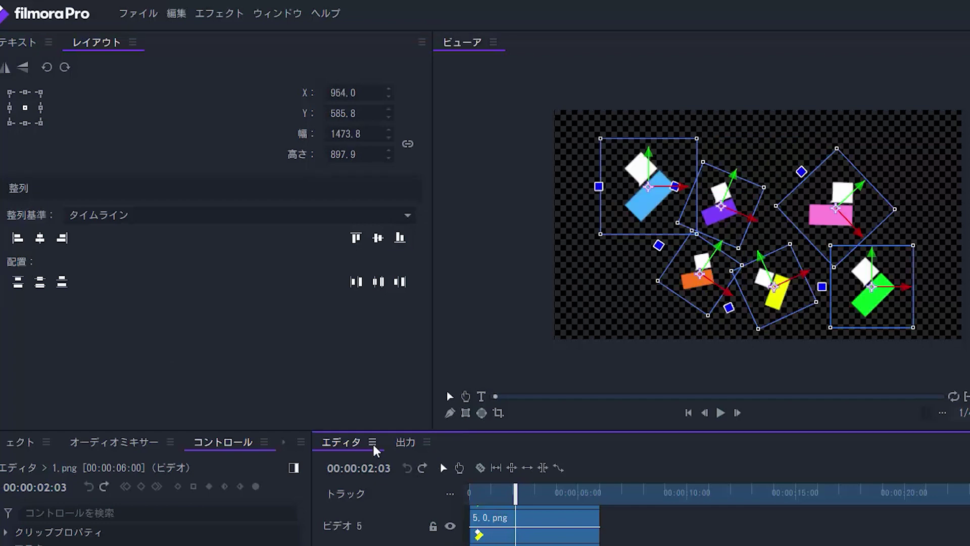
{"action": "left_click", "coordinate": [378, 237]}
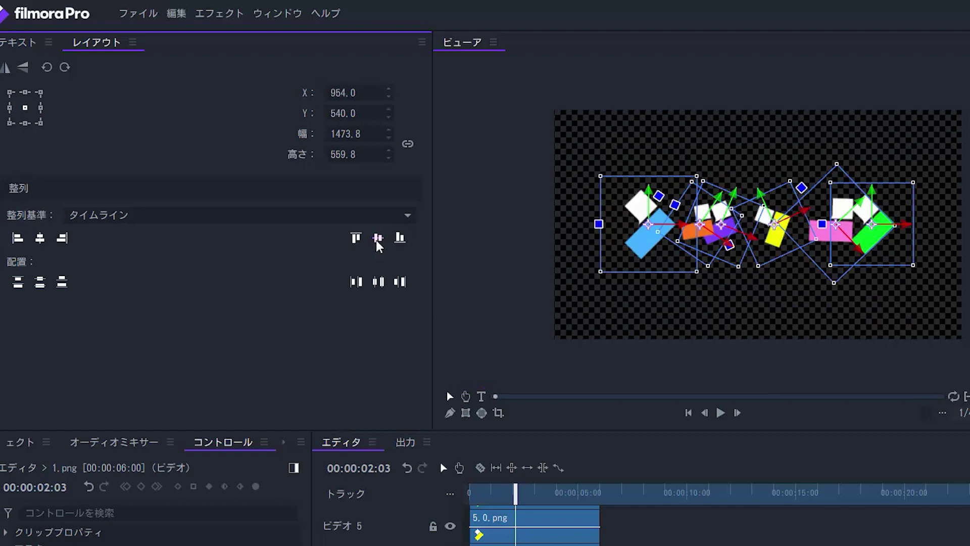
Undo the vertical centering of the six images and set the alignment reference to 選択 (selection)
{"action": "left_click", "coordinate": [408, 467]}
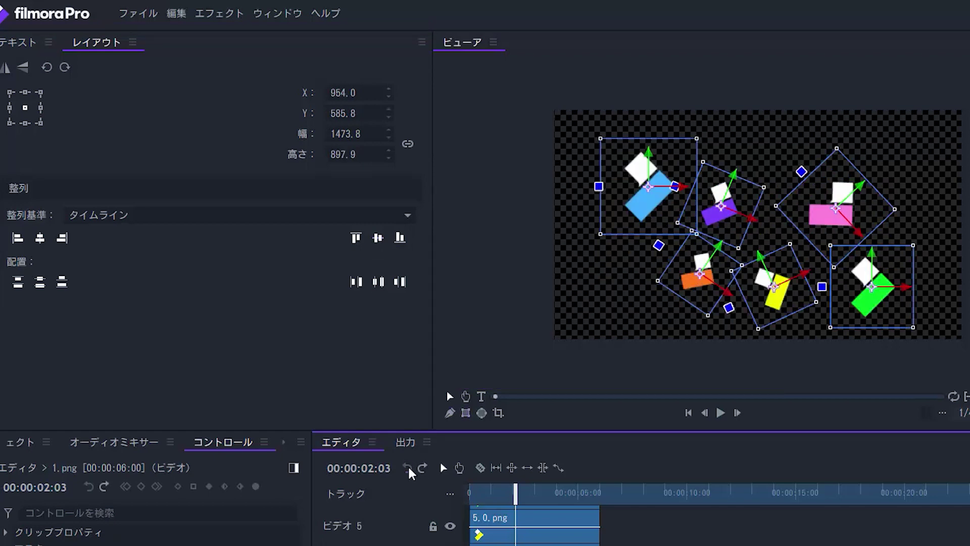
{"action": "left_click", "coordinate": [282, 221]}
{"action": "left_click", "coordinate": [253, 236]}
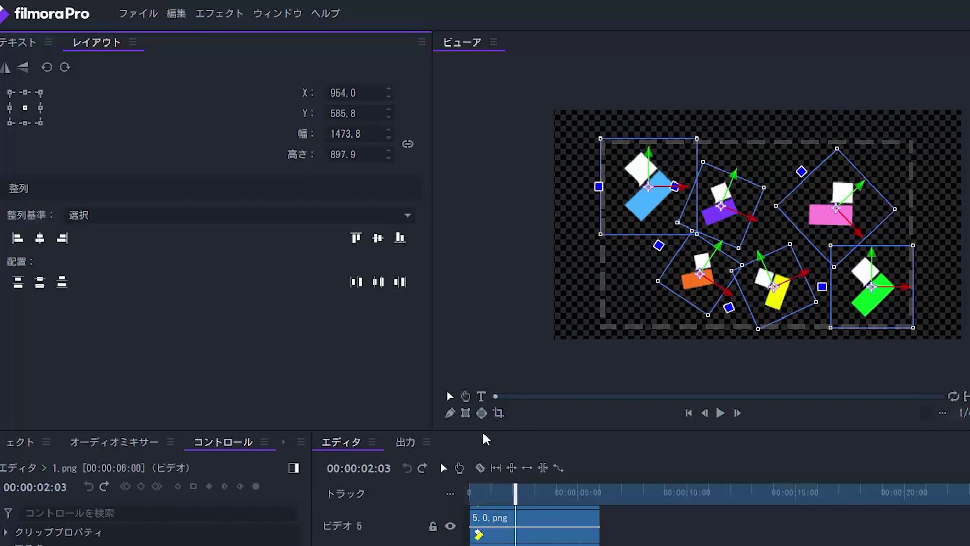
Try aligning the six images to the selection's top edge and bottom edge, undoing each alignment
{"action": "left_click", "coordinate": [356, 238]}
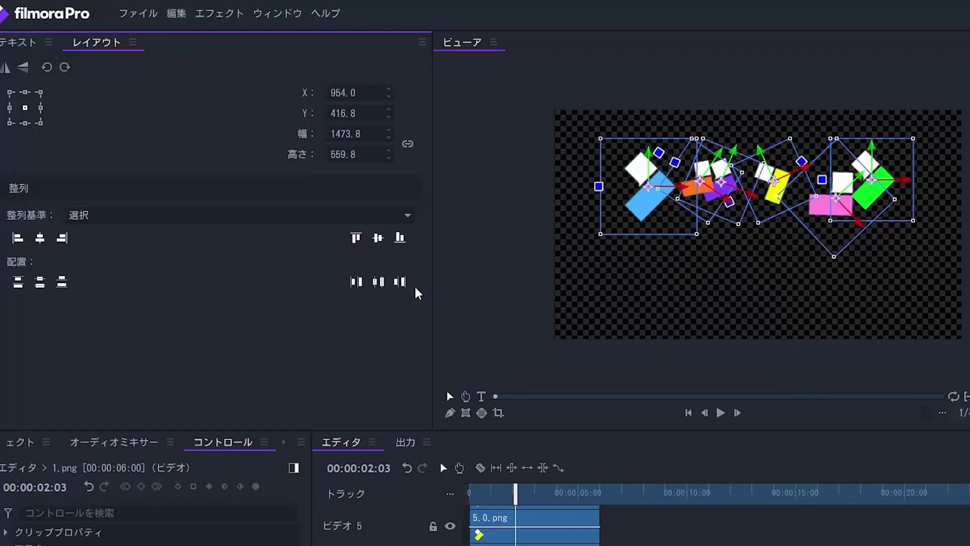
{"action": "left_click", "coordinate": [407, 467]}
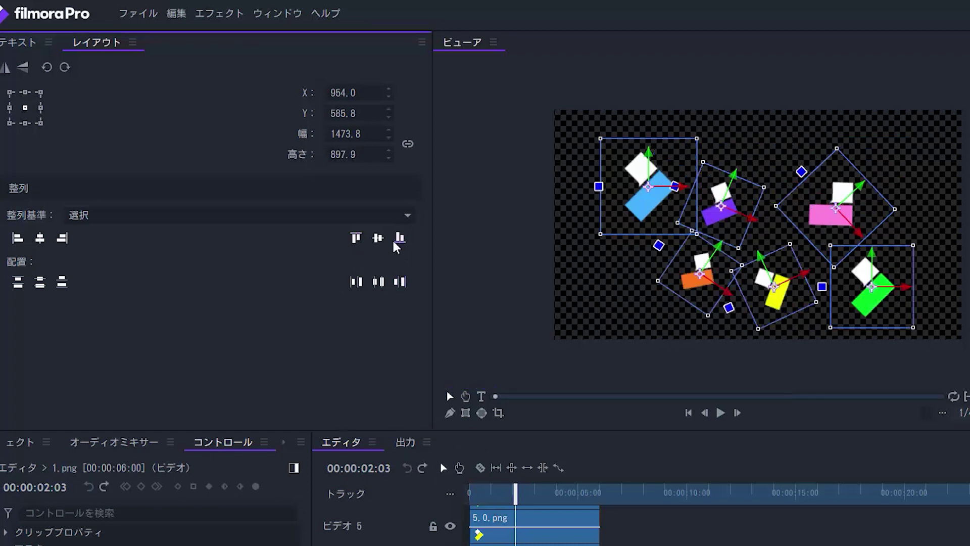
{"action": "left_click", "coordinate": [395, 245]}
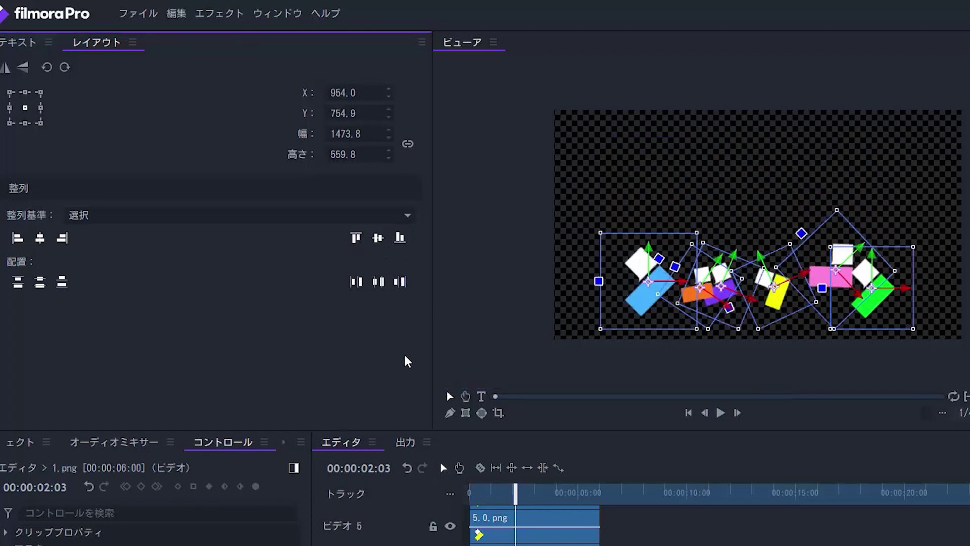
{"action": "left_click", "coordinate": [408, 467]}
Try aligning the six images to the selection's left edge and right edge, undoing each alignment
{"action": "left_click", "coordinate": [16, 238]}
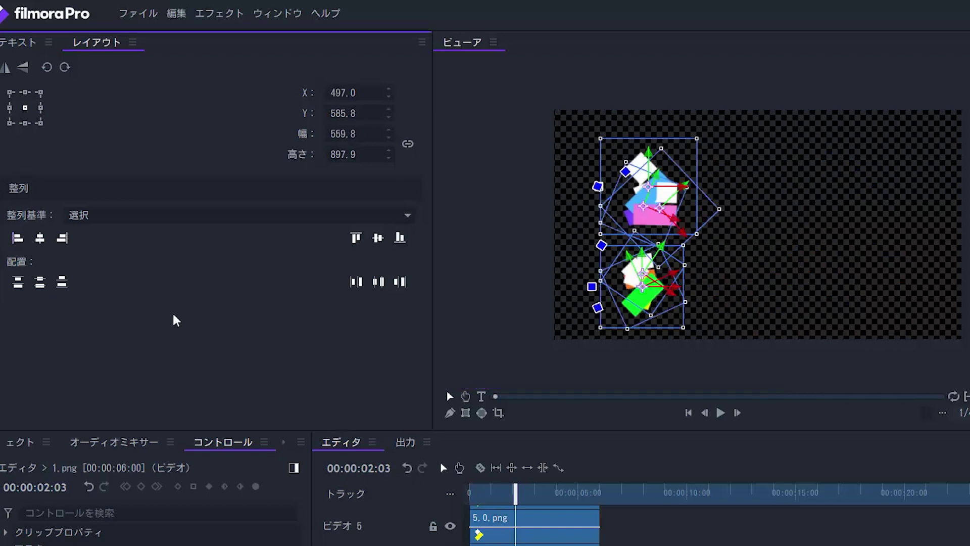
{"action": "left_click", "coordinate": [408, 467]}
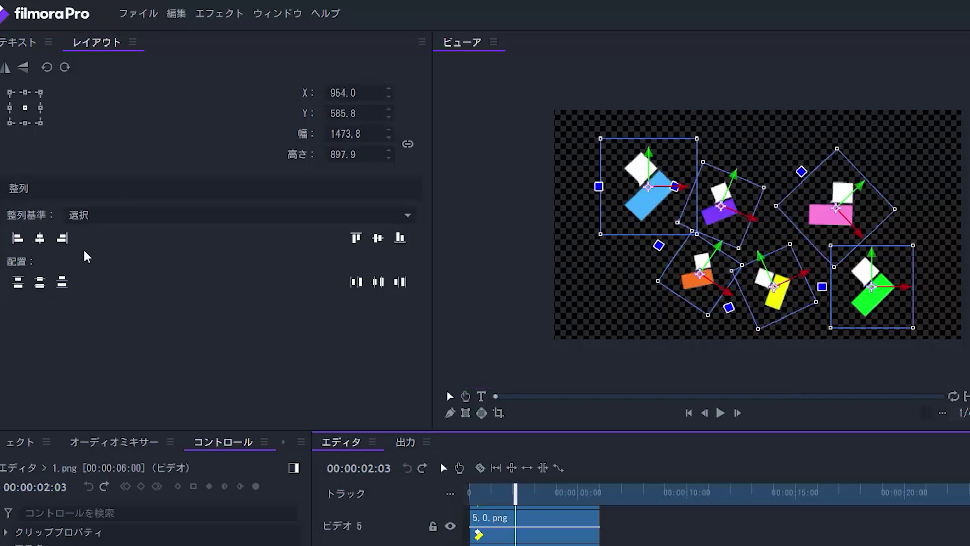
{"action": "left_click", "coordinate": [63, 238]}
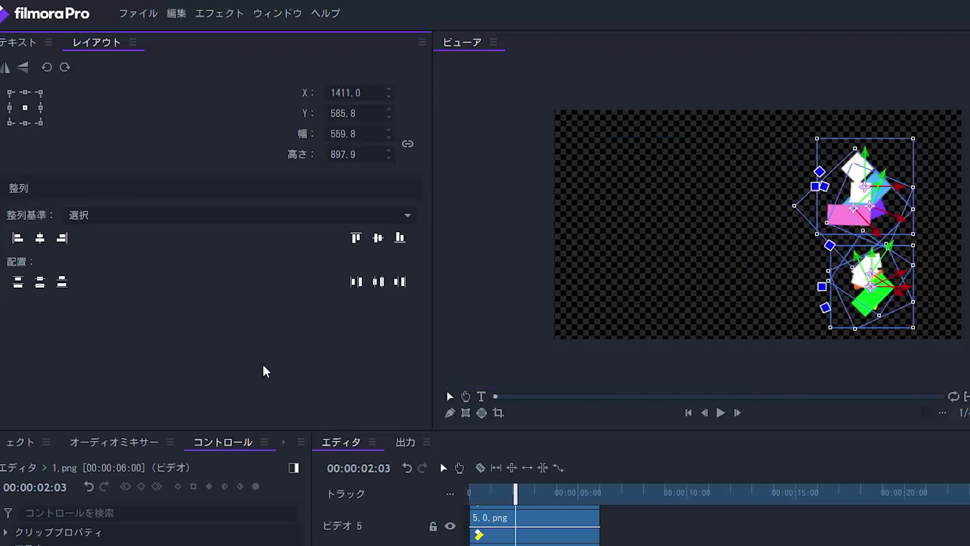
{"action": "left_click", "coordinate": [403, 469]}
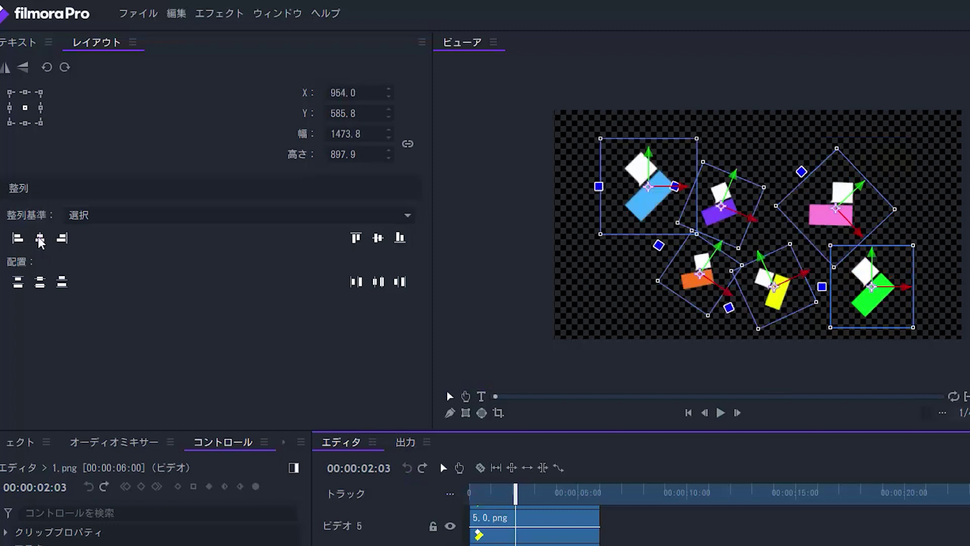
Try centering the six images horizontally within the selection, undo it, and try centering them vertically instead
{"action": "left_click", "coordinate": [40, 238]}
{"action": "left_click", "coordinate": [407, 468]}
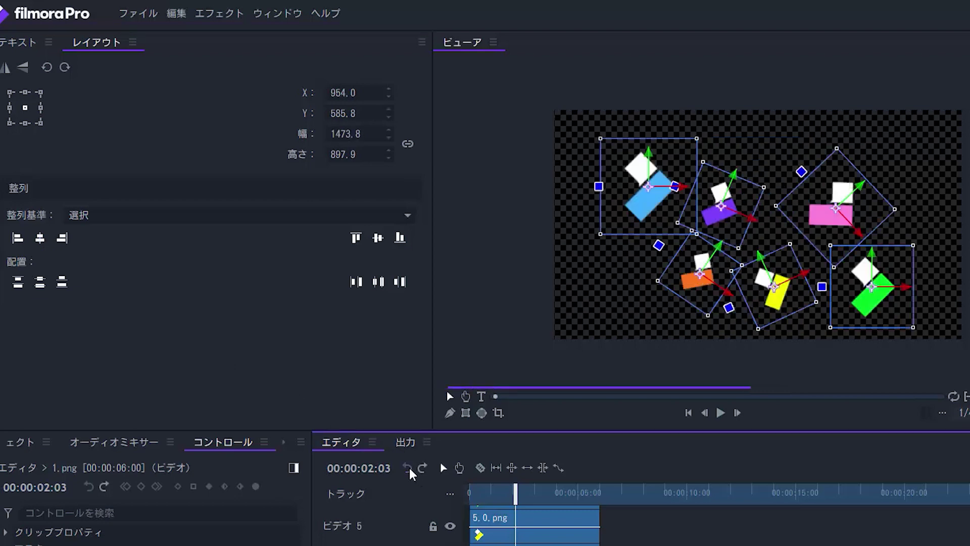
{"action": "left_click", "coordinate": [379, 237]}
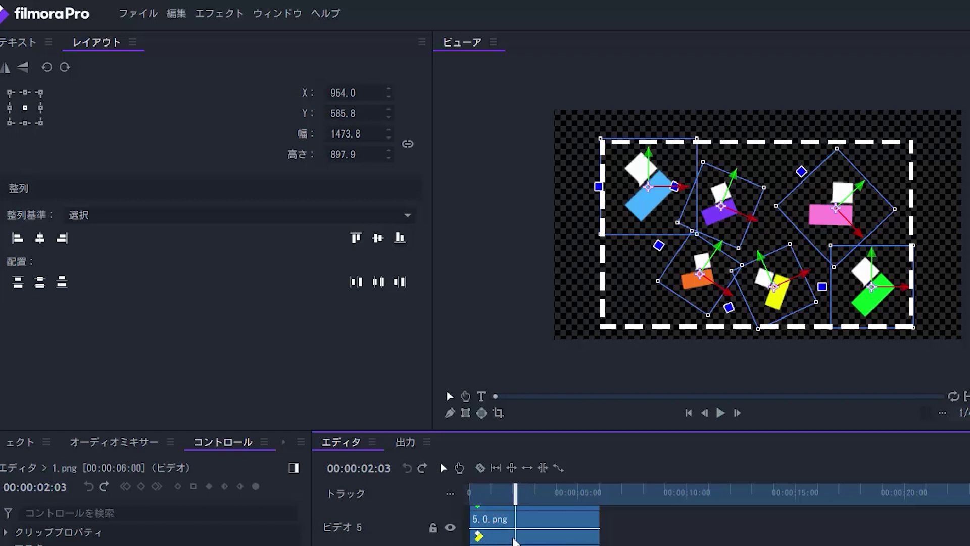
Try distributing the six images horizontally by their left edges, right edges and centers, undoing each attempt
{"action": "left_click", "coordinate": [357, 281]}
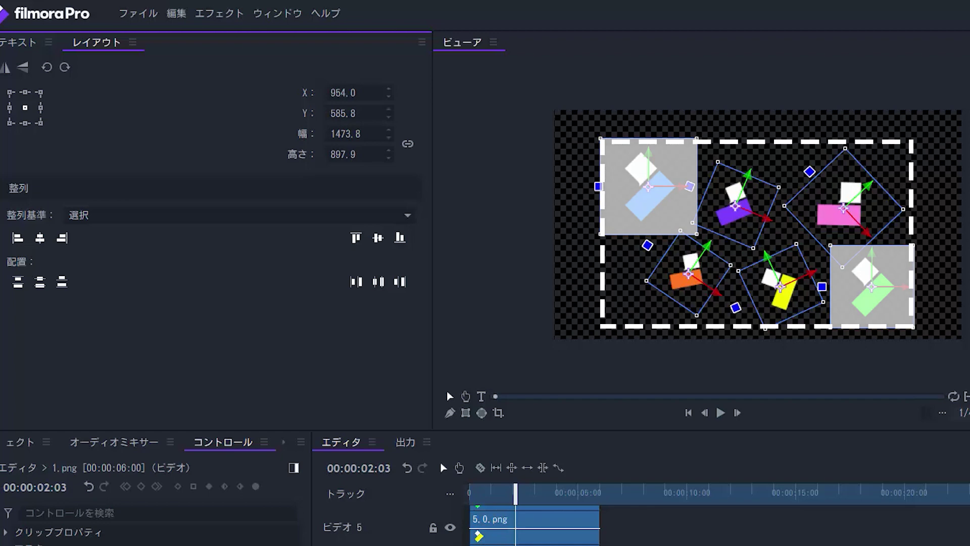
{"action": "left_click", "coordinate": [407, 467]}
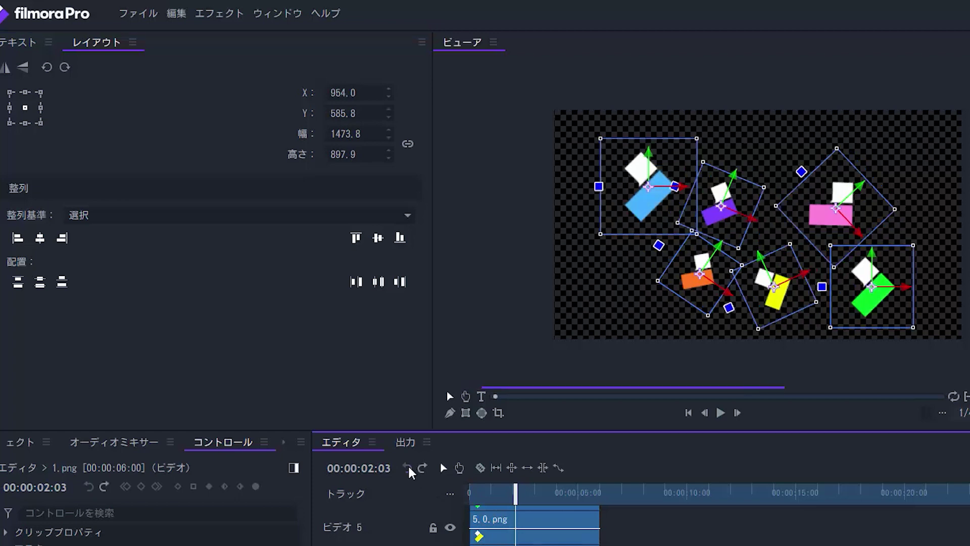
{"action": "left_click", "coordinate": [398, 285]}
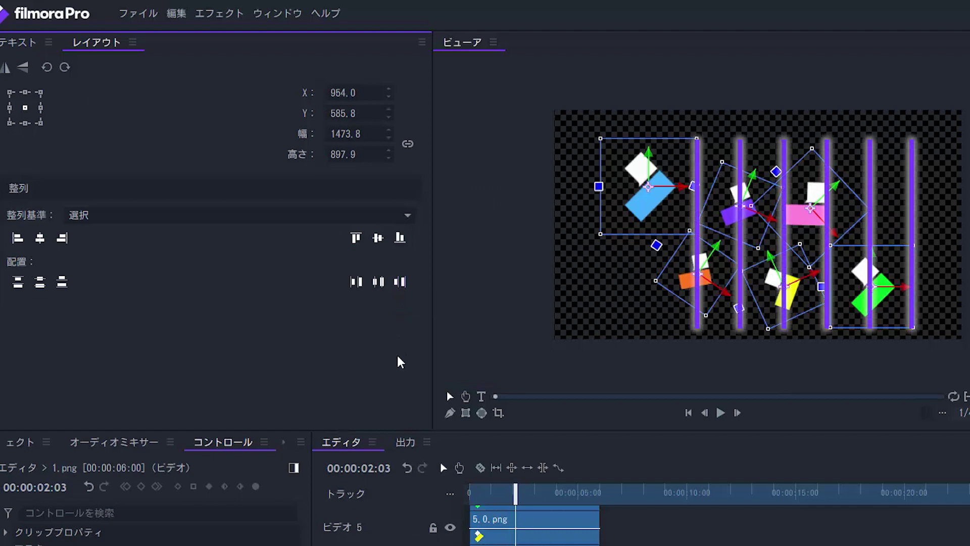
{"action": "left_click", "coordinate": [407, 468]}
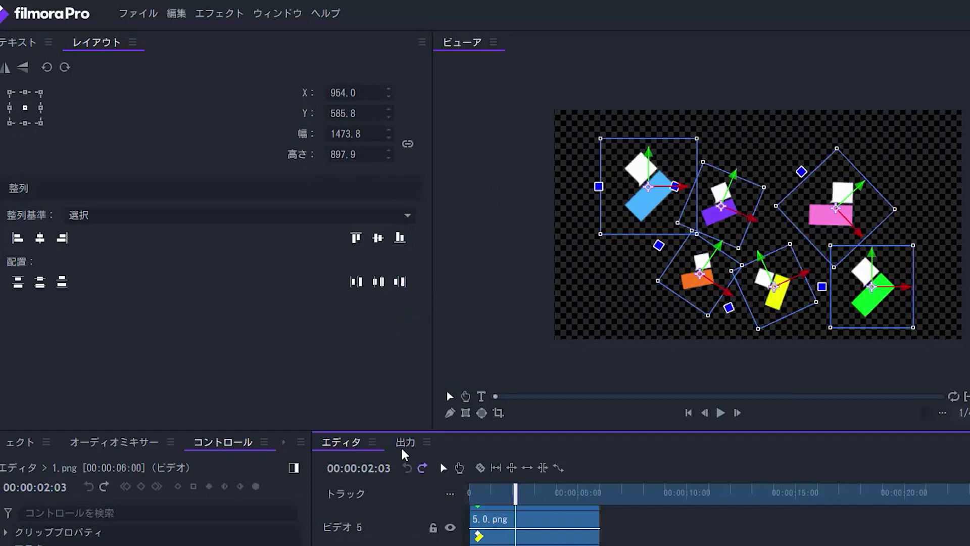
{"action": "left_click", "coordinate": [378, 282]}
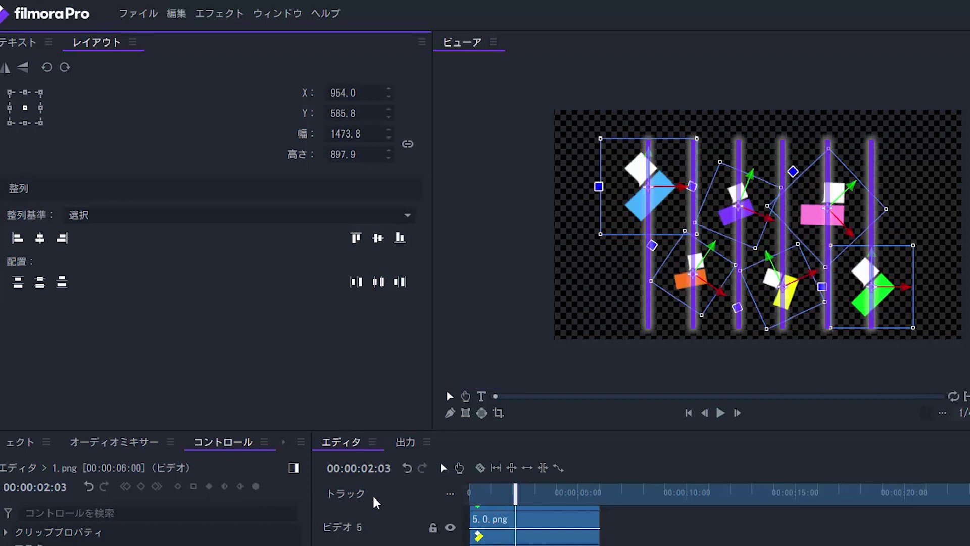
{"action": "left_click", "coordinate": [372, 494]}
{"action": "key", "text": "ctrl+z"}
Try distributing the six images vertically by their centers, top edges and bottom edges, undoing each attempt
{"action": "left_click", "coordinate": [40, 282]}
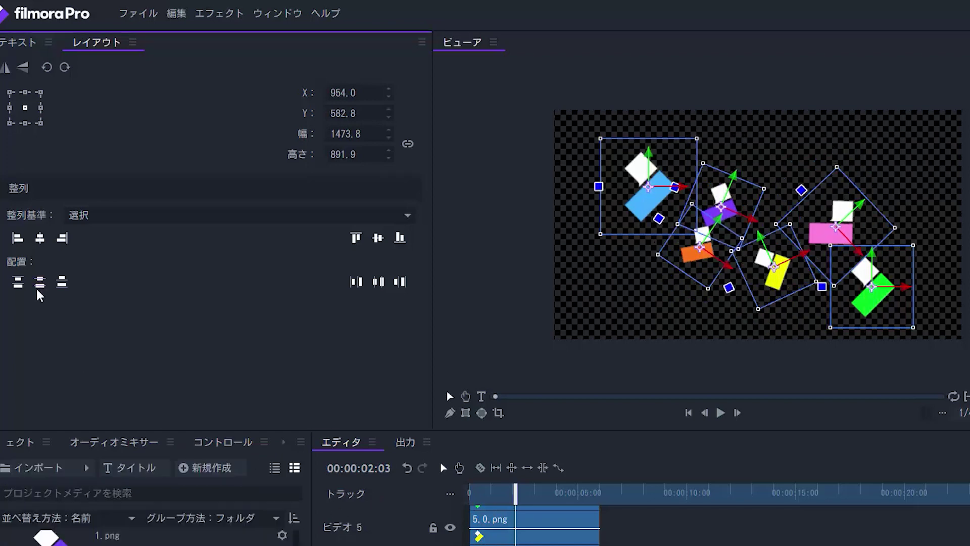
{"action": "left_click", "coordinate": [407, 468]}
{"action": "left_click", "coordinate": [18, 282]}
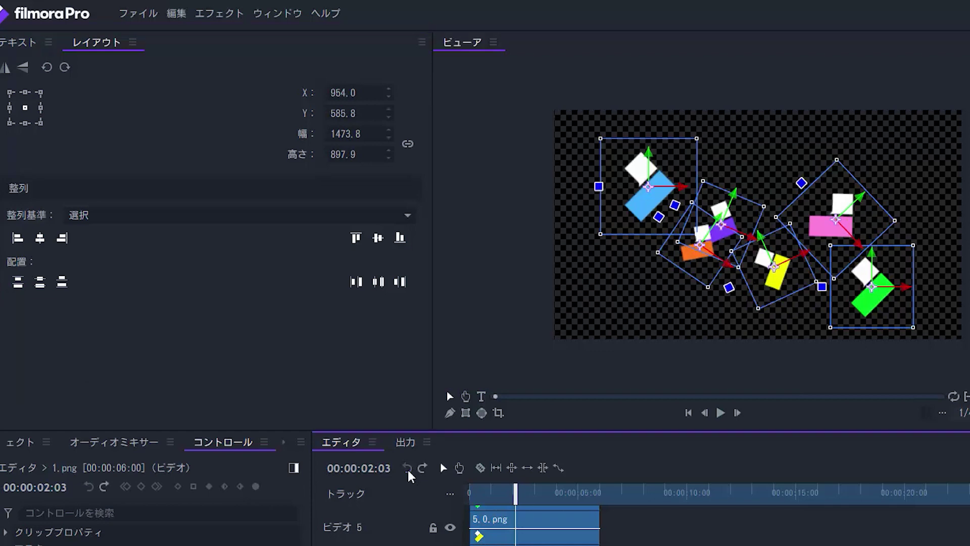
{"action": "left_click", "coordinate": [408, 468]}
{"action": "left_click", "coordinate": [62, 282]}
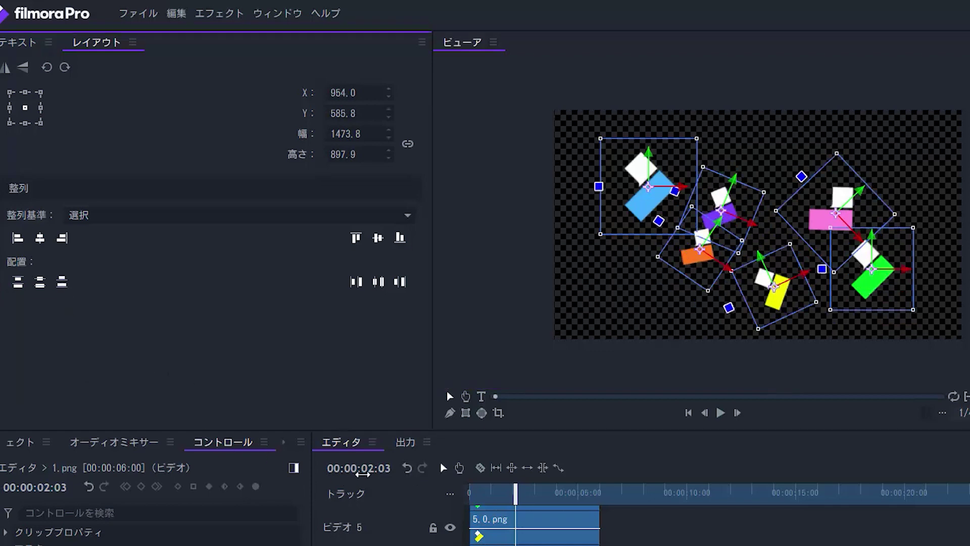
{"action": "left_click", "coordinate": [408, 468]}
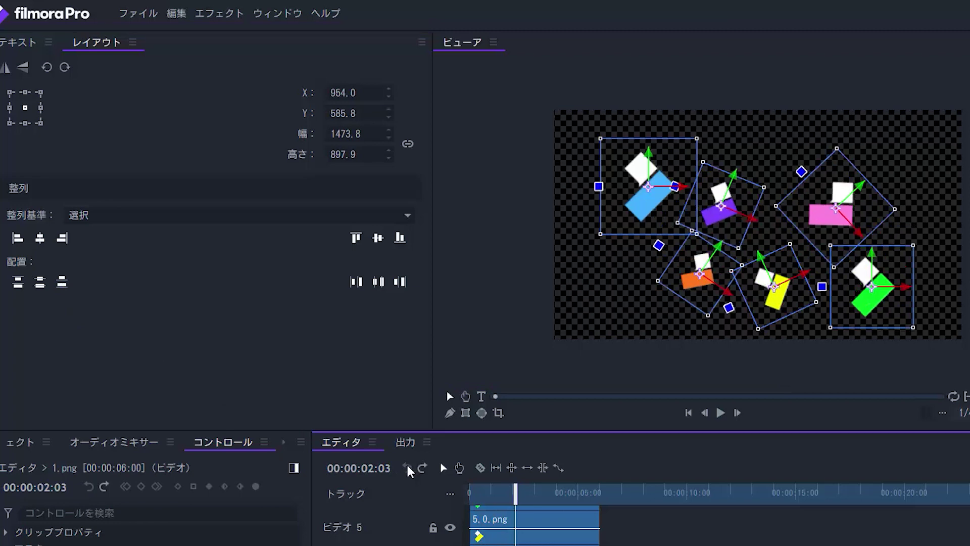
Select all six images, fit them upright to the frame at its center, and reduce their width to 335.3
{"action": "left_click_drag", "start_coordinate": [524, 77], "coordinate": [960, 352]}
{"action": "left_click", "coordinate": [586, 433]}
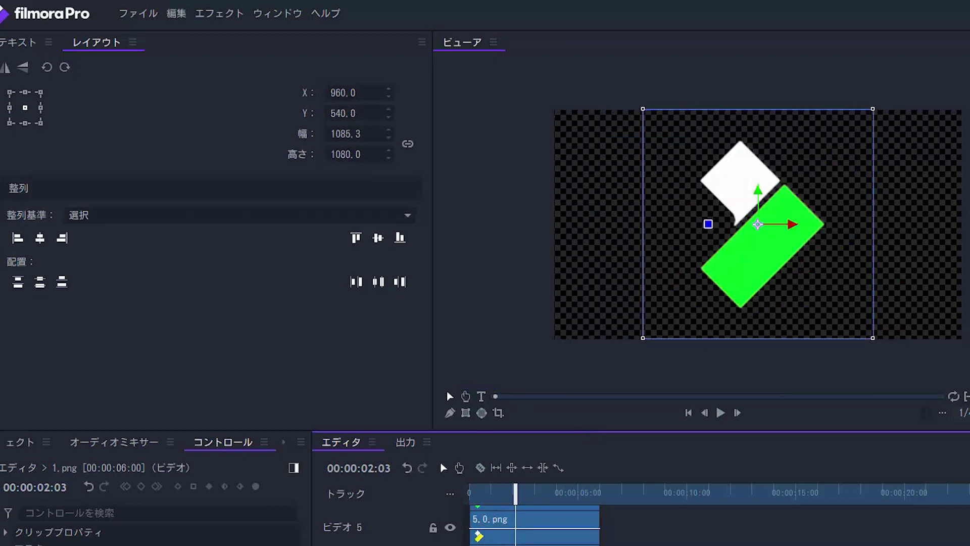
{"action": "left_click_drag", "start_coordinate": [253, 130], "coordinate": [779, 258]}
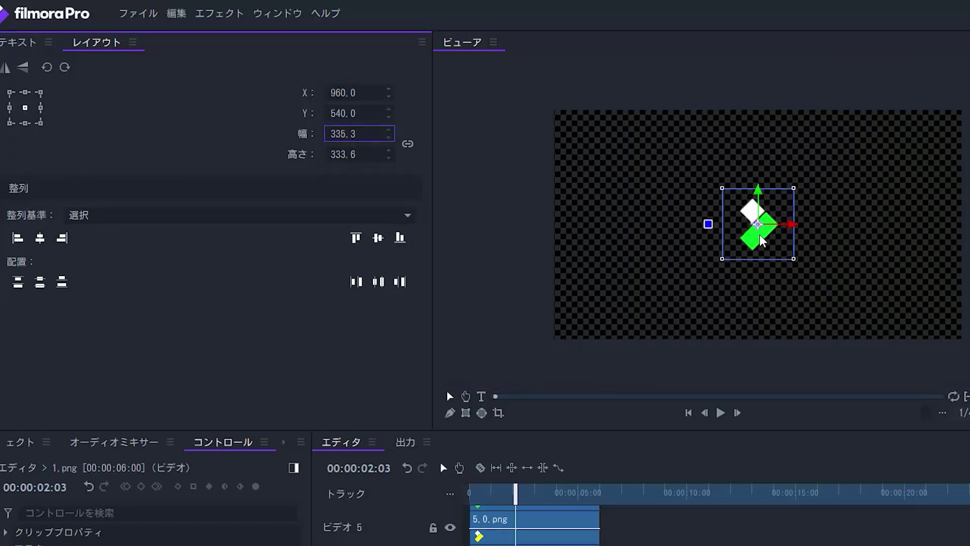
Move the green logo horizontally to about X 230 and the yellow one to about X 1750, and distribute all images by their horizontal centers
{"action": "left_click", "coordinate": [759, 234]}
{"action": "left_click_drag", "start_coordinate": [790, 223], "coordinate": [619, 215]}
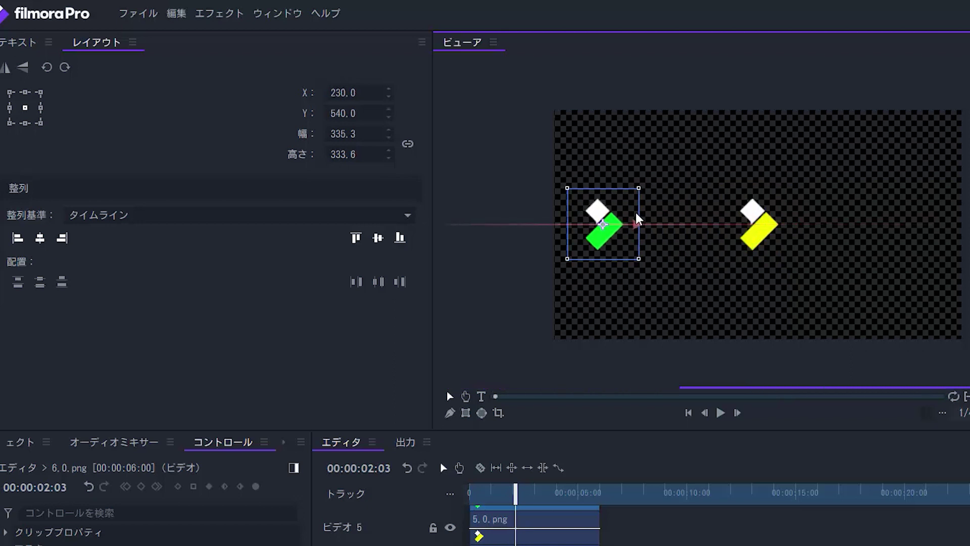
{"action": "left_click", "coordinate": [758, 230]}
{"action": "left_click_drag", "start_coordinate": [791, 222], "coordinate": [961, 228]}
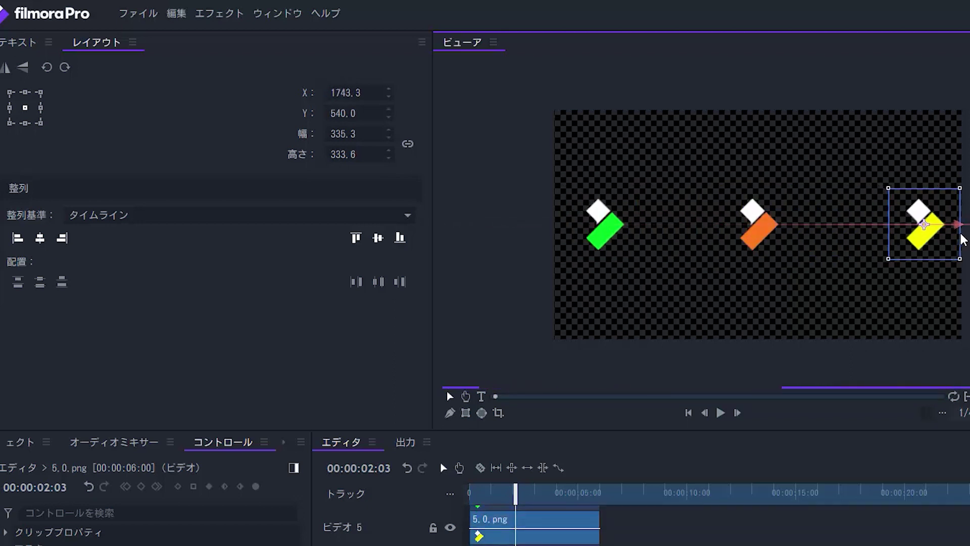
{"action": "mouse_move", "coordinate": [533, 158]}
{"action": "left_mouse_down"}
{"action": "mouse_move", "coordinate": [711, 221]}
{"action": "mouse_move", "coordinate": [966, 232]}
{"action": "left_mouse_up"}
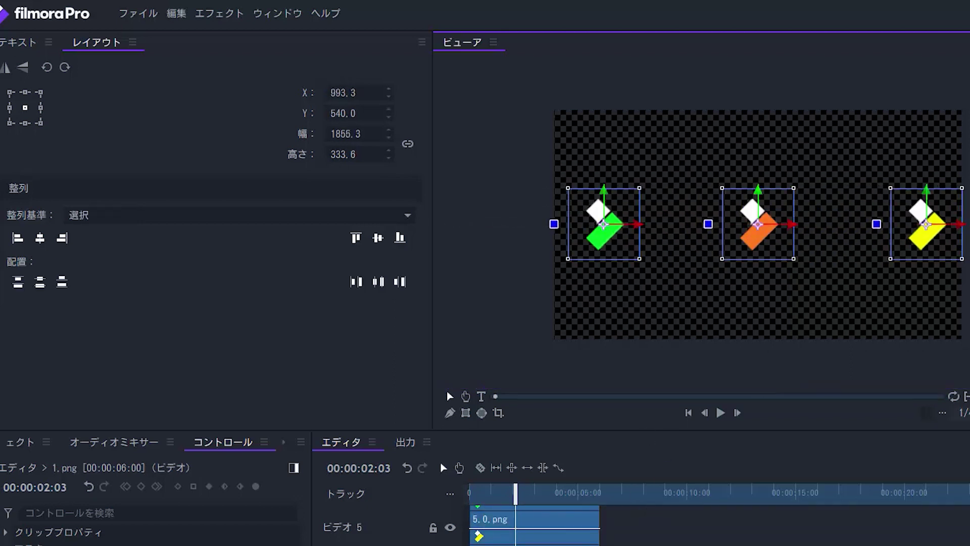
{"action": "left_click", "coordinate": [375, 282]}
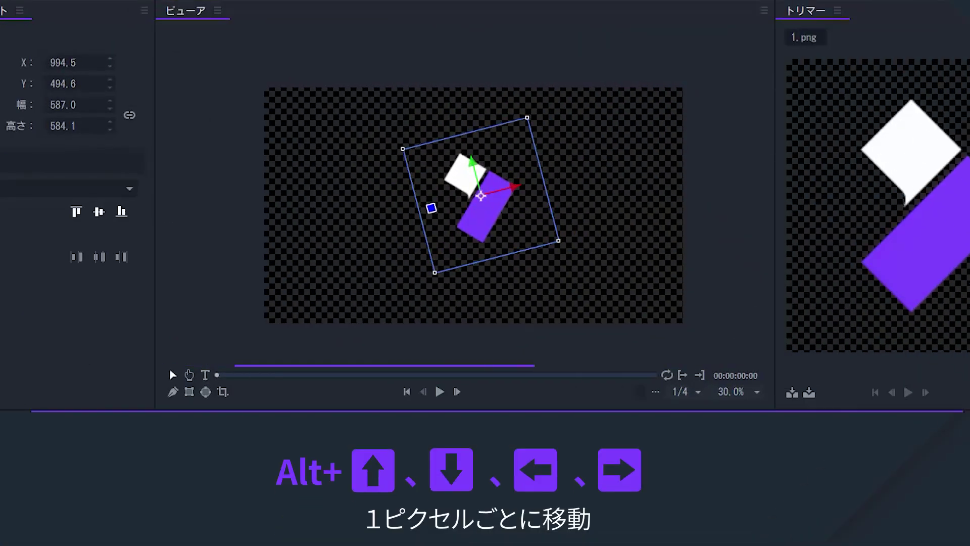
Nudge the single purple logo right, up and left, and recenter it in the frame
{"action": "key", "text": "alt+shift+Right"}
{"action": "key", "text": "alt+shift+Up"}
{"action": "key", "text": "alt+shift+Left"}
{"action": "key", "text": "shift+3"}
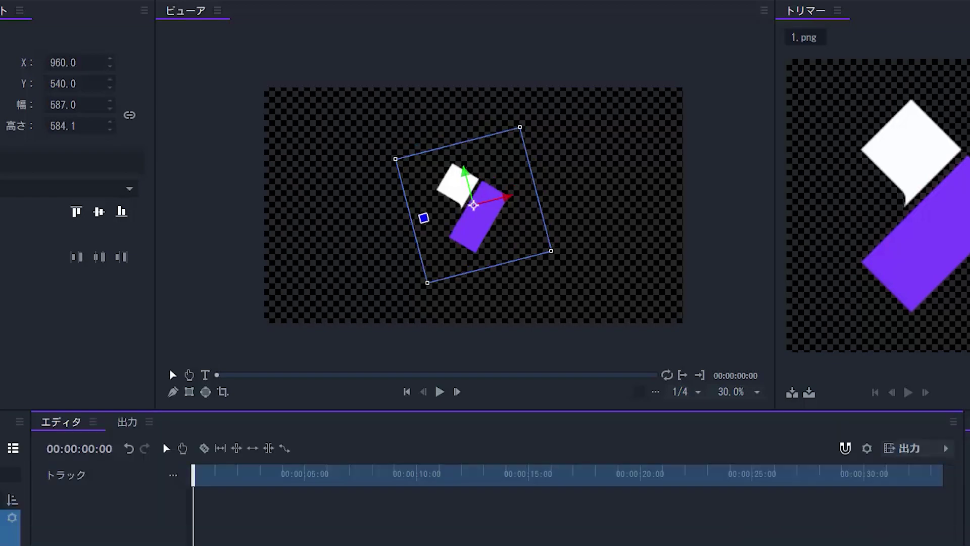
{"action": "key", "text": "shift+2"}
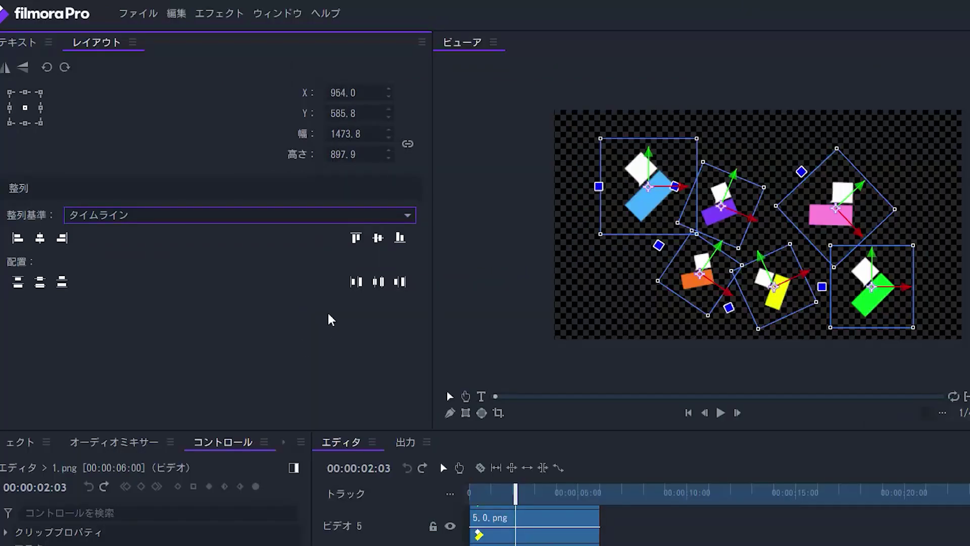
Try aligning the six images to the frame's top, bottom, left and right edges, and distribute them horizontally by their left edges
{"action": "left_click", "coordinate": [356, 237]}
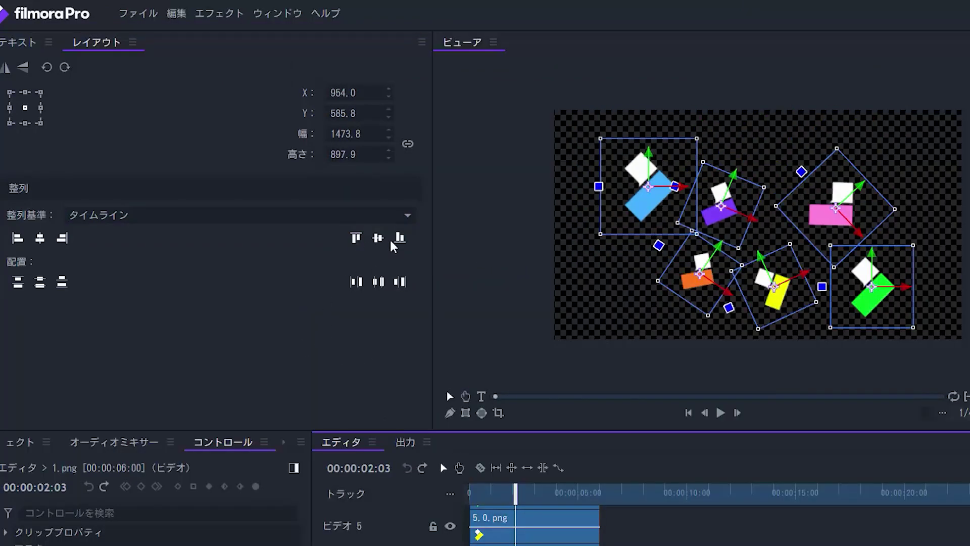
{"action": "left_click", "coordinate": [400, 238]}
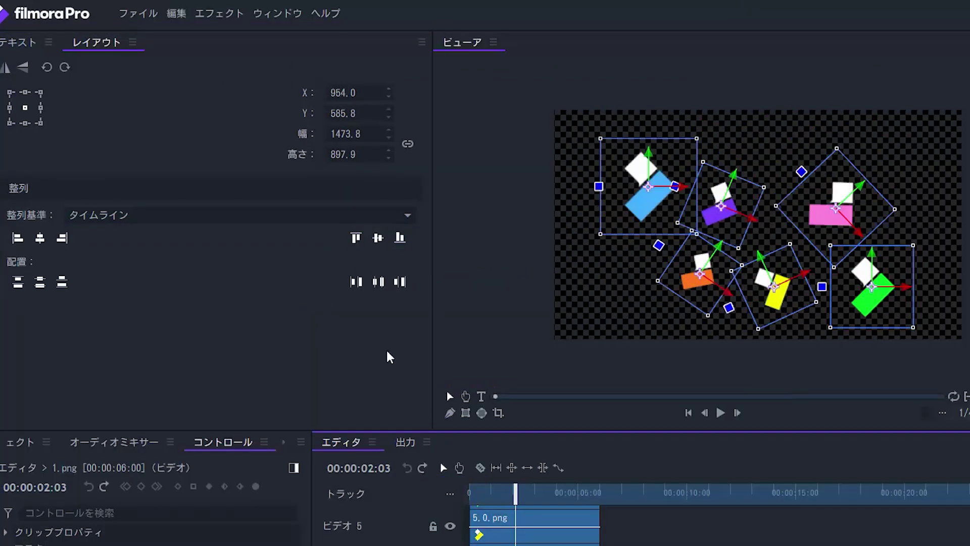
{"action": "left_click", "coordinate": [17, 237]}
{"action": "left_click", "coordinate": [61, 237]}
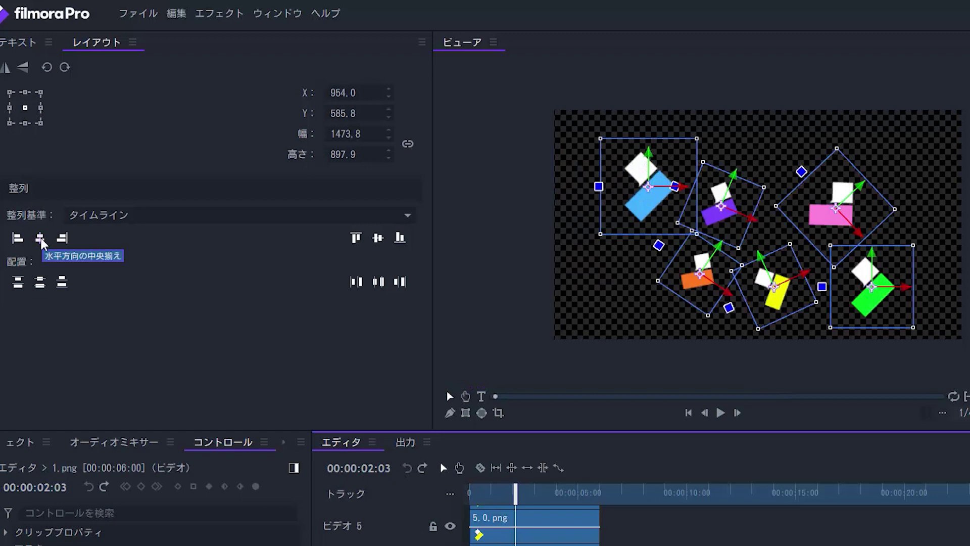
{"action": "left_click", "coordinate": [356, 282]}
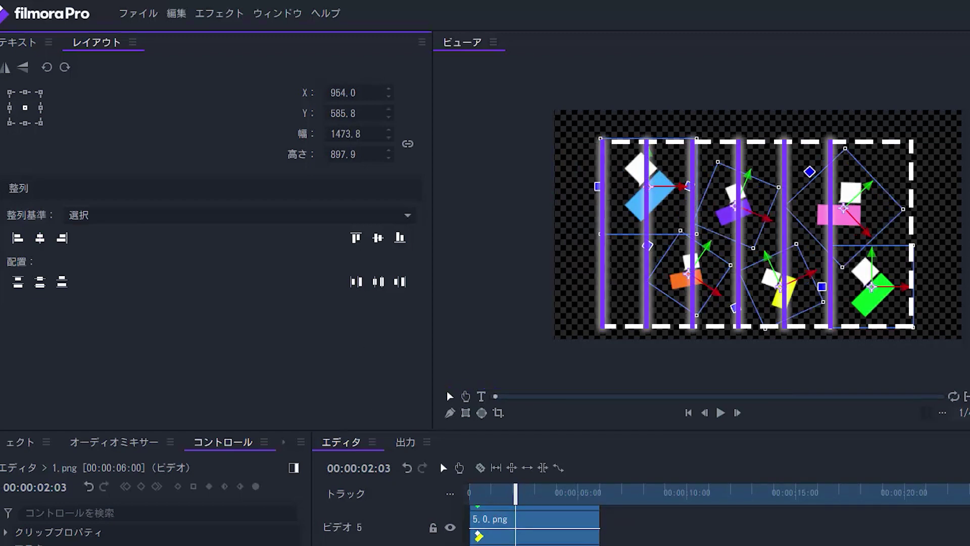